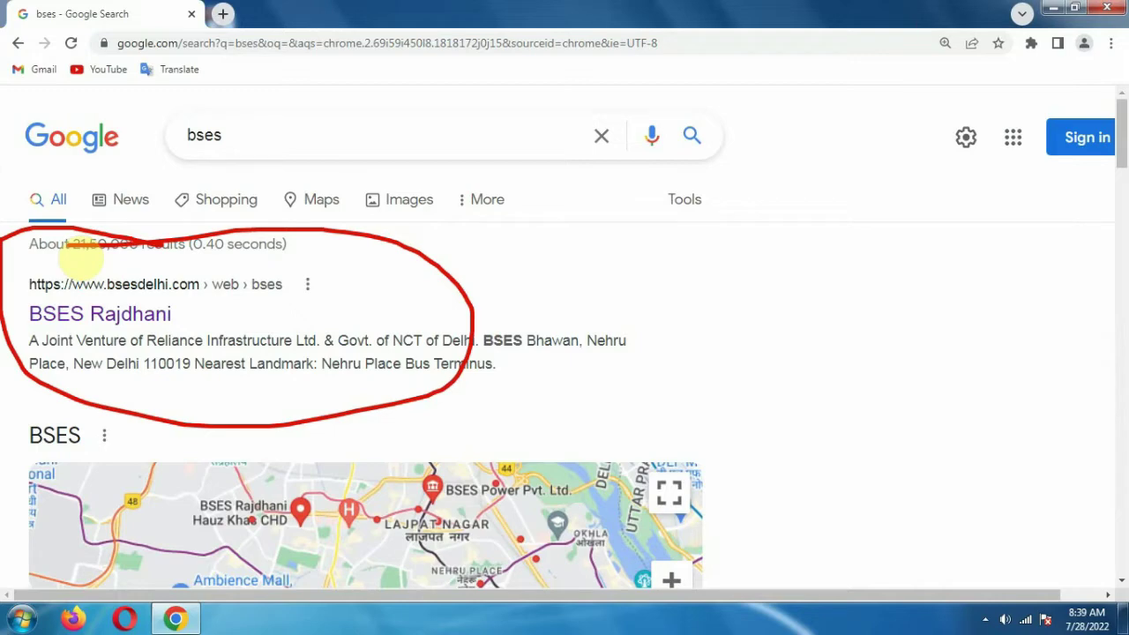
Open the BSES Rajdhani search result and find the Rajdhani and Yamuna power company choices on the BSES site
{"action": "left_click", "coordinate": [96, 314]}
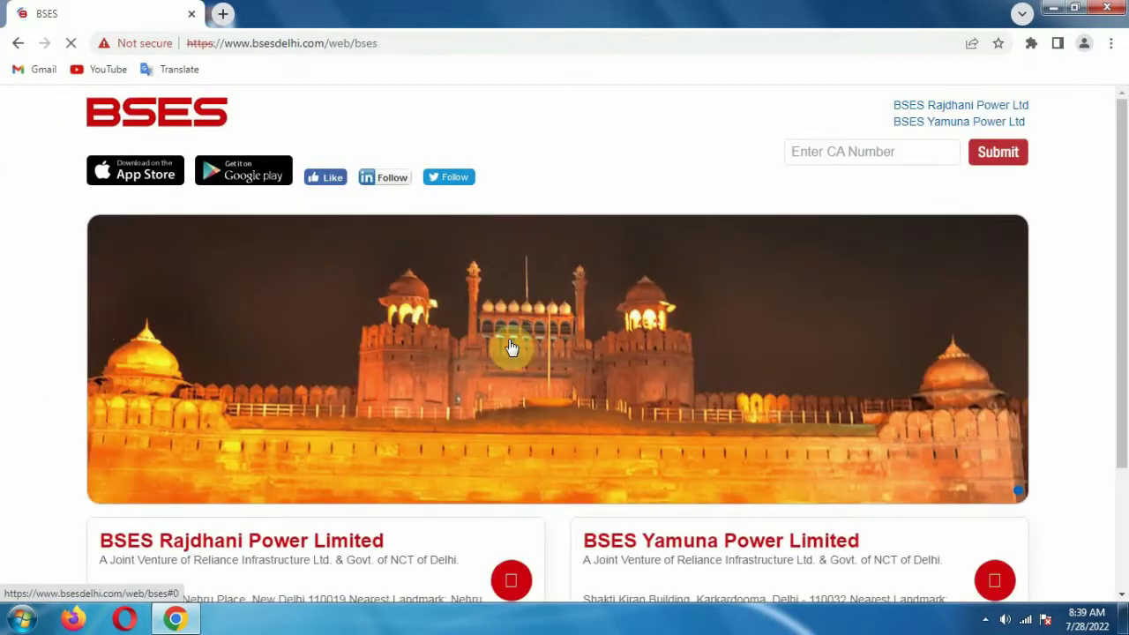
{"action": "scroll", "coordinate": [100, 323], "scroll_direction": "down", "scroll_amount": 2}
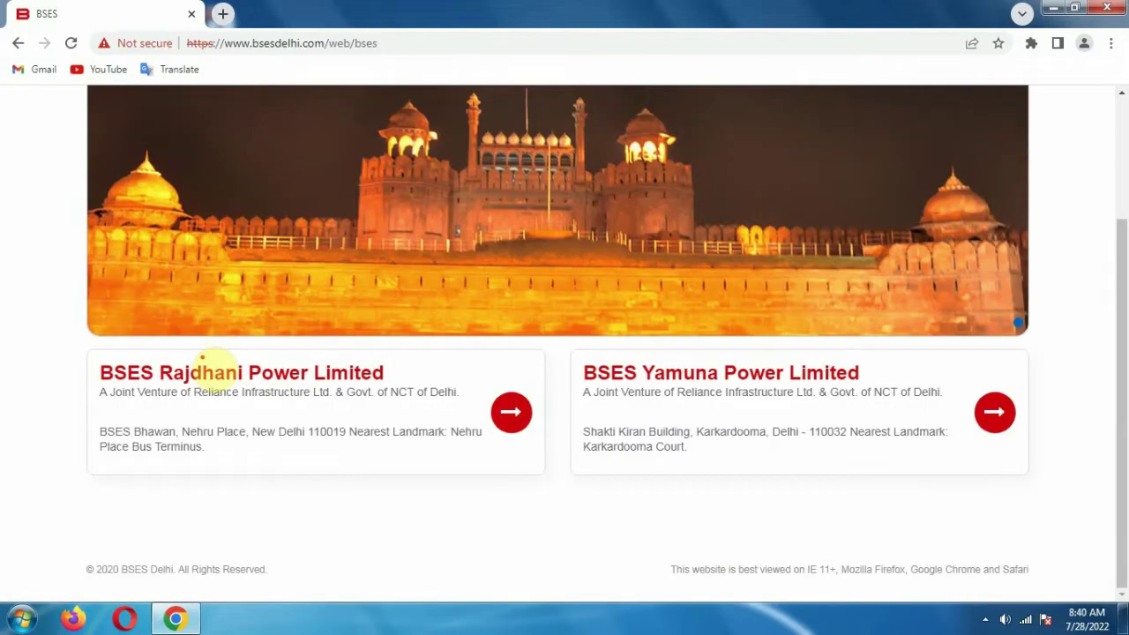
{"action": "mouse_move", "coordinate": [173, 324]}
{"action": "left_mouse_down"}
{"action": "mouse_move", "coordinate": [45, 411]}
{"action": "mouse_move", "coordinate": [405, 478]}
{"action": "left_mouse_up"}
{"action": "left_click_drag", "start_coordinate": [460, 428], "coordinate": [39, 303]}
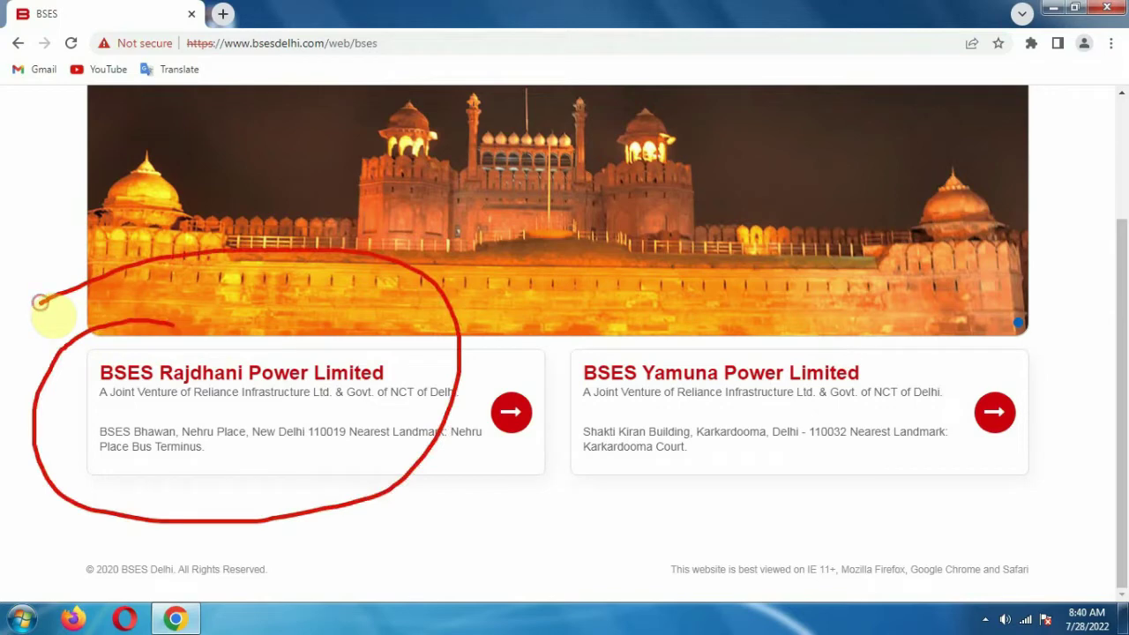
{"action": "mouse_move", "coordinate": [818, 328]}
{"action": "left_mouse_down"}
{"action": "mouse_move", "coordinate": [716, 323]}
{"action": "mouse_move", "coordinate": [556, 496]}
{"action": "left_mouse_up"}
{"action": "mouse_move", "coordinate": [598, 540]}
{"action": "left_mouse_down"}
{"action": "mouse_move", "coordinate": [997, 343]}
{"action": "mouse_move", "coordinate": [654, 348]}
{"action": "left_mouse_up"}
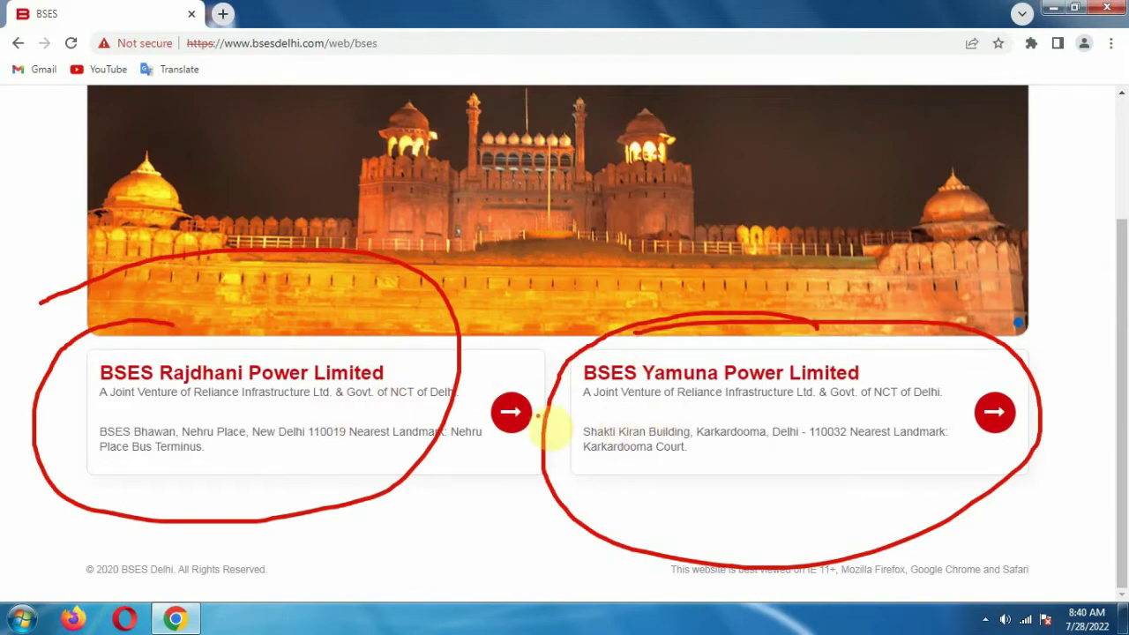
Dismiss the chat-bot greeting and enter the BSES Yamuna Power Limited site
{"action": "key", "text": "Escape"}
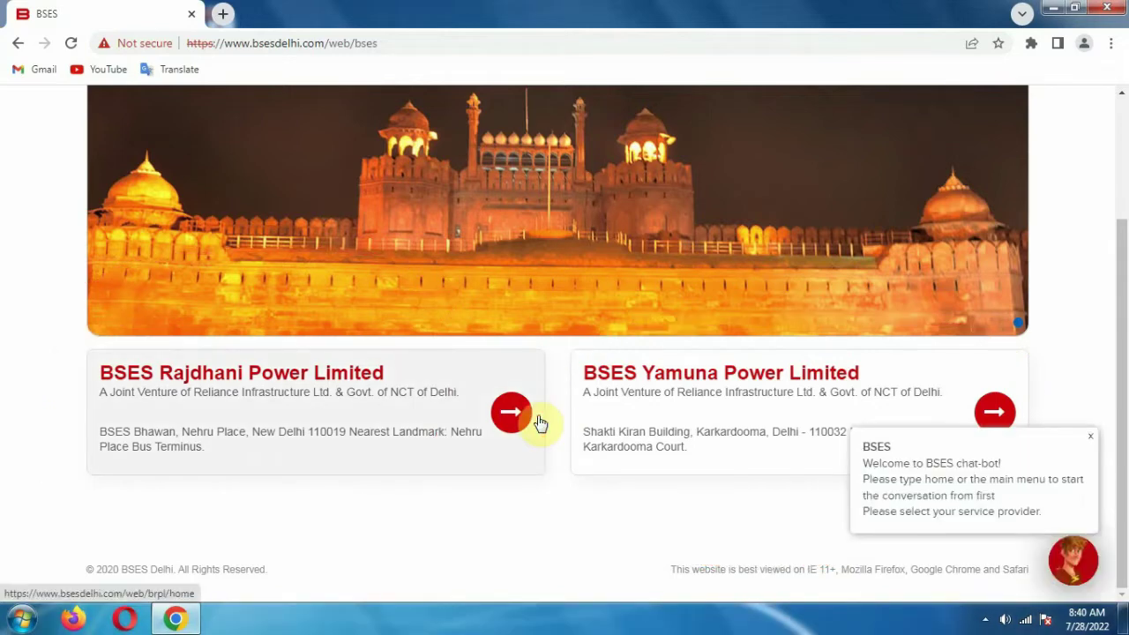
{"action": "left_click", "coordinate": [1090, 436]}
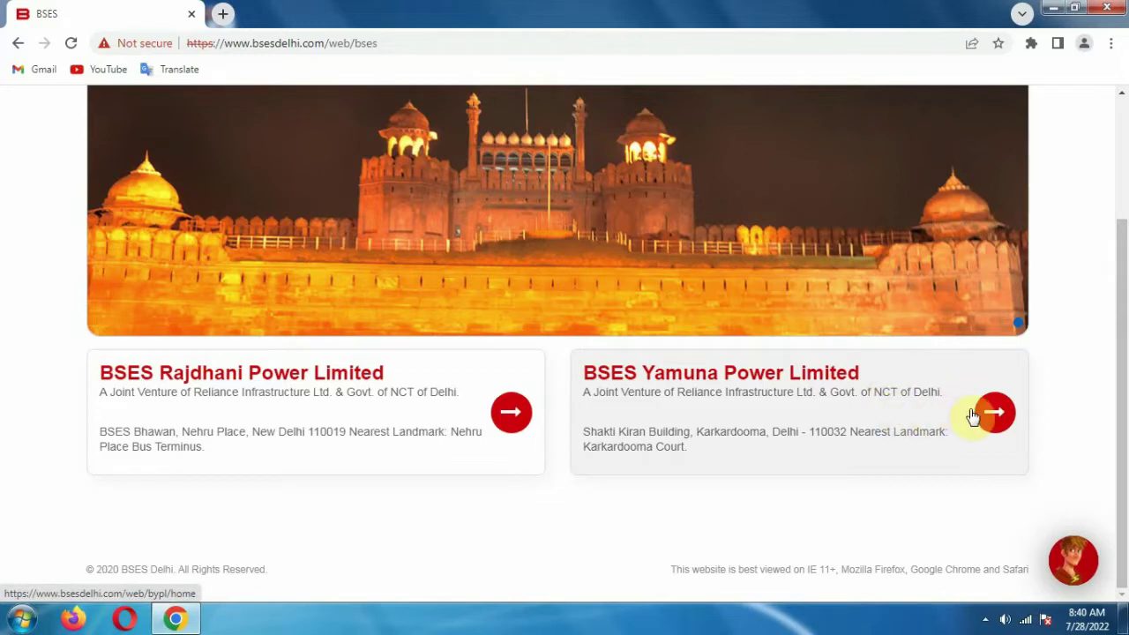
{"action": "left_click", "coordinate": [834, 427]}
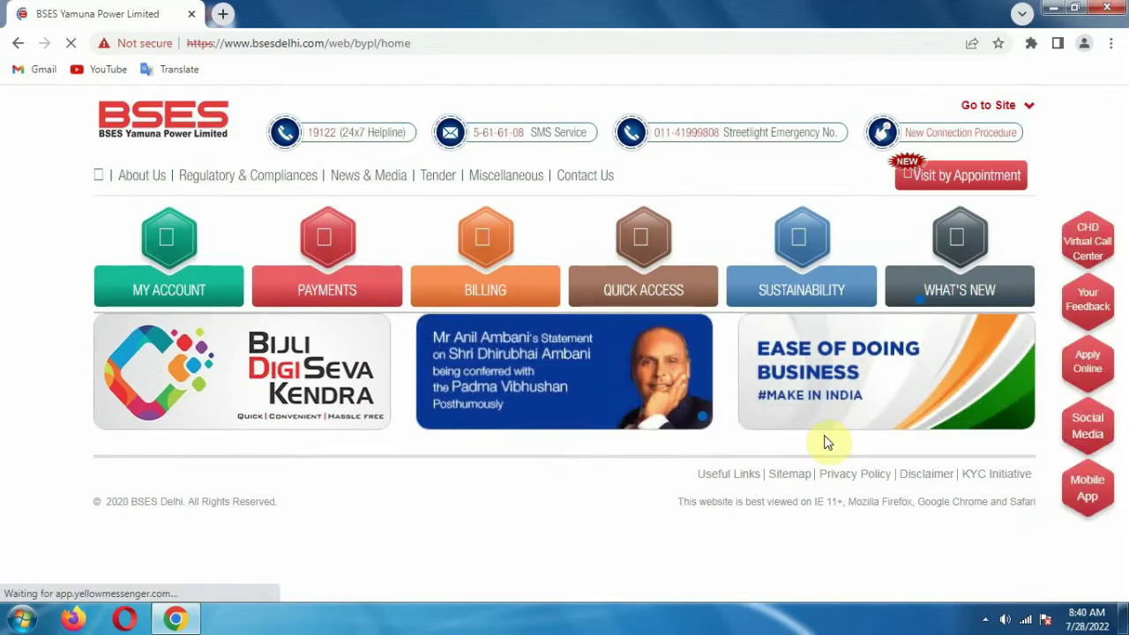
Open the Apply Online page listed under My Account
{"action": "key", "text": "ctrl+plus"}
{"action": "key", "text": "ctrl+plus"}
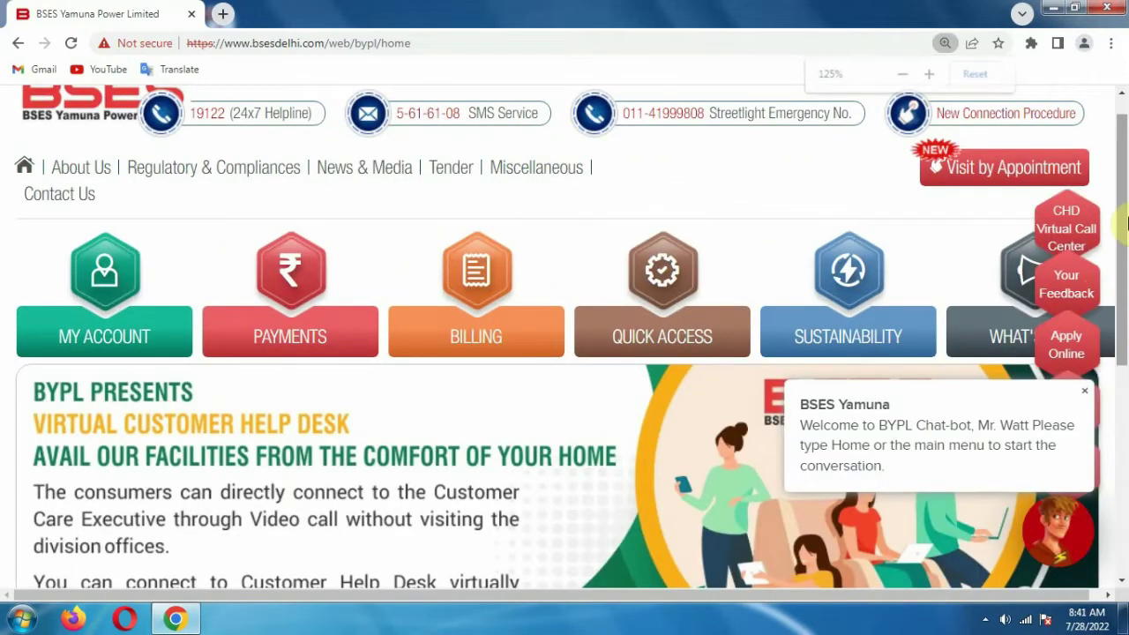
{"action": "scroll", "coordinate": [1122, 245], "scroll_direction": "down", "scroll_amount": 1}
{"action": "mouse_move", "coordinate": [63, 214]}
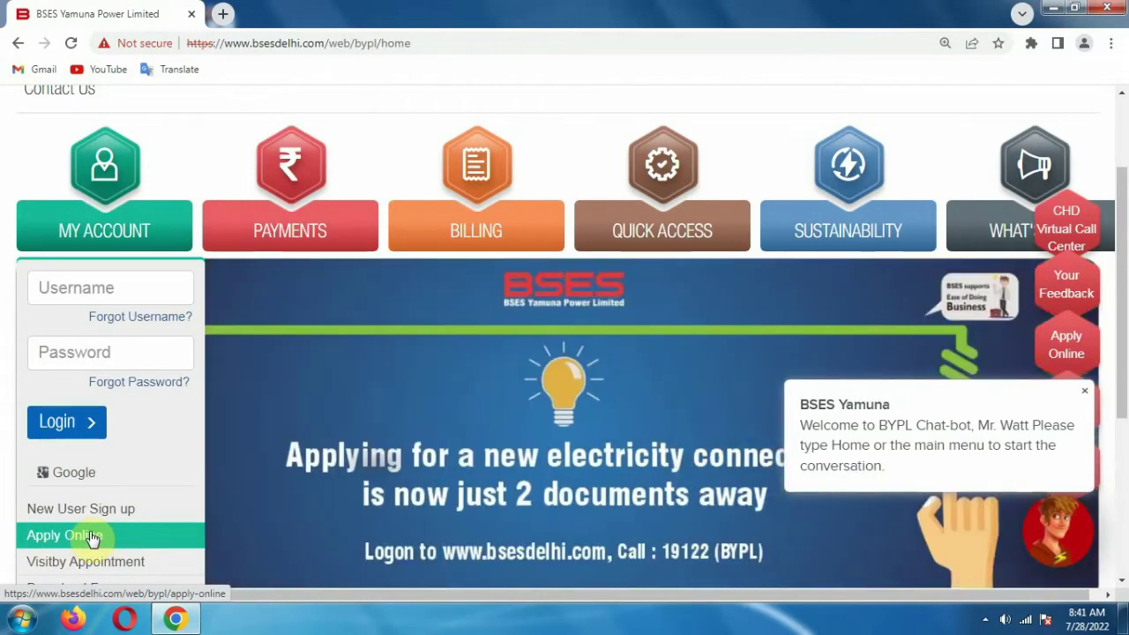
{"action": "left_click", "coordinate": [92, 536]}
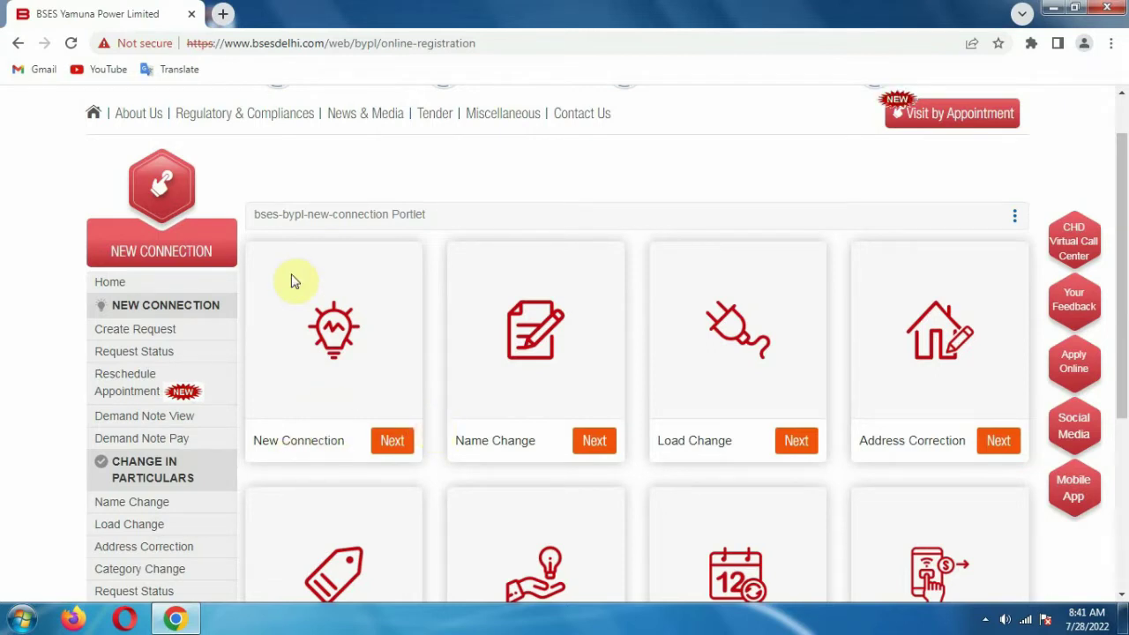
Start a New Connection application and go through its required documents down to the mobile number or email entry
{"action": "mouse_move", "coordinate": [317, 249]}
{"action": "left_mouse_down"}
{"action": "mouse_move", "coordinate": [365, 565]}
{"action": "mouse_move", "coordinate": [427, 349]}
{"action": "left_mouse_up"}
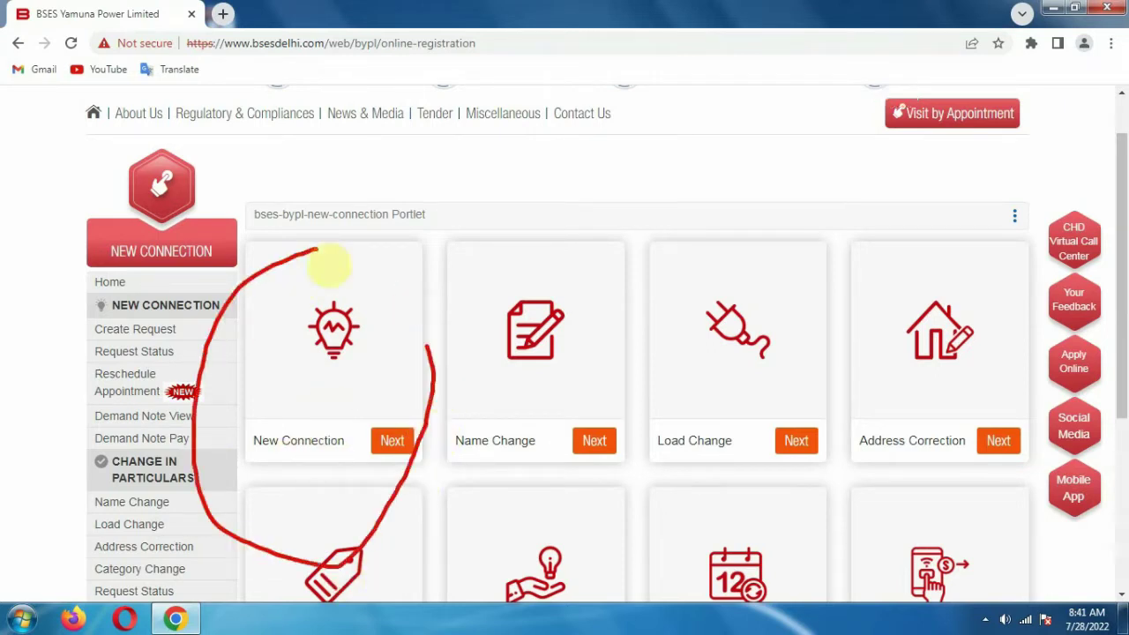
{"action": "left_click", "coordinate": [391, 440]}
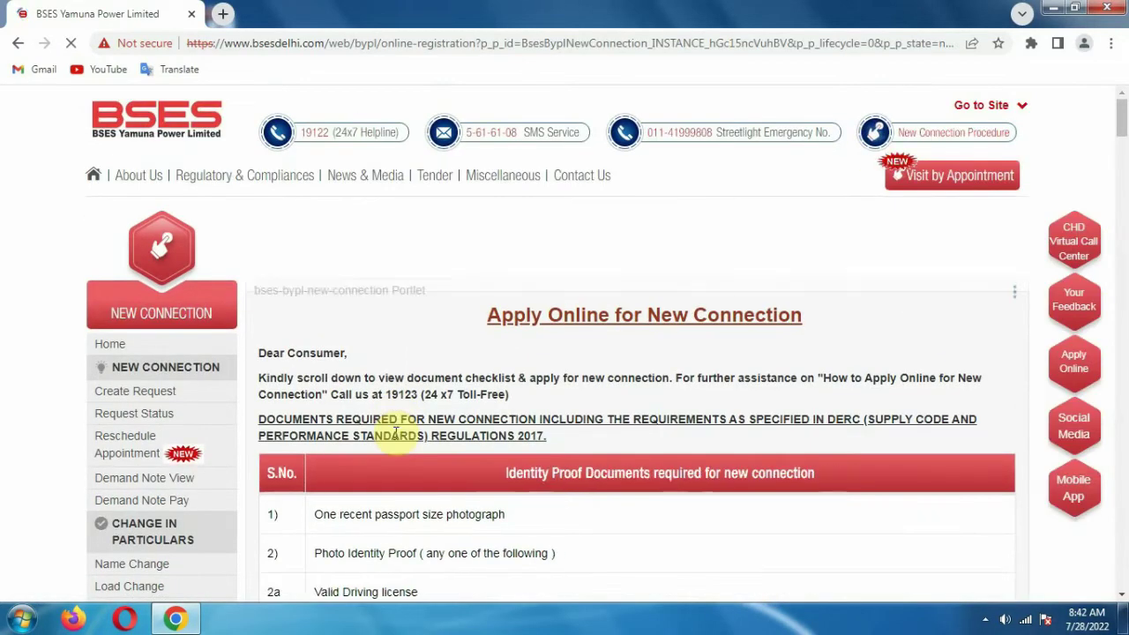
{"action": "left_click_drag", "start_coordinate": [1122, 123], "coordinate": [1121, 151]}
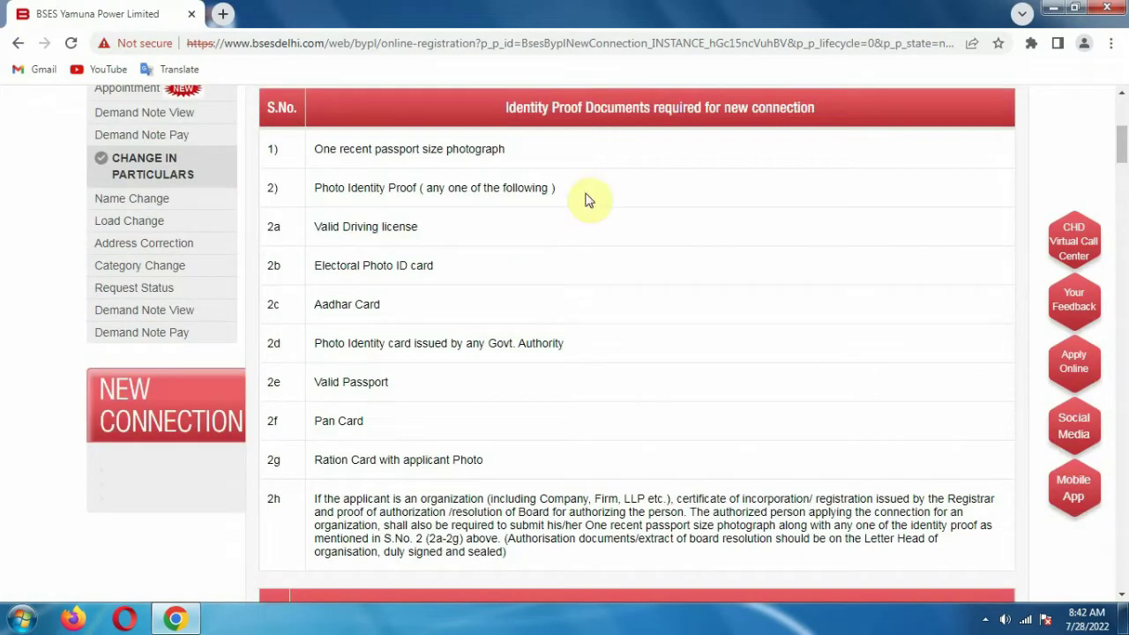
{"action": "left_click_drag", "start_coordinate": [1123, 146], "coordinate": [1123, 186]}
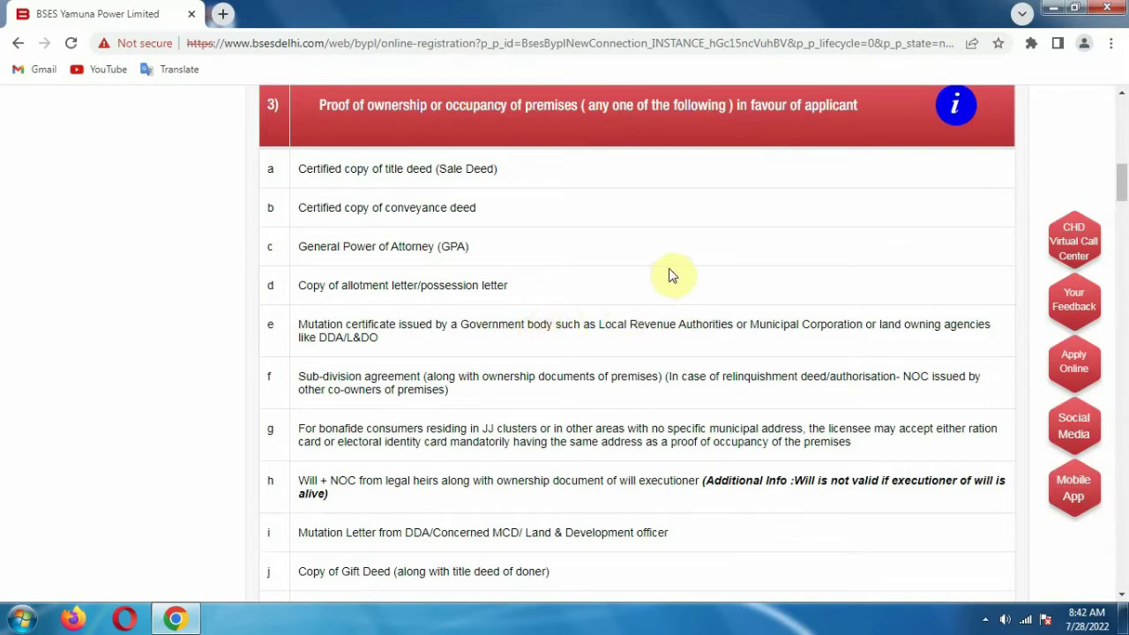
{"action": "left_click_drag", "start_coordinate": [1123, 187], "coordinate": [1122, 569]}
Submit the applicant's mobile number or email ID for the new connection, and enter the OTP to verify it
{"action": "mouse_move", "coordinate": [342, 359]}
{"action": "left_mouse_down"}
{"action": "mouse_move", "coordinate": [277, 448]}
{"action": "mouse_move", "coordinate": [446, 444]}
{"action": "mouse_move", "coordinate": [300, 370]}
{"action": "left_mouse_up"}
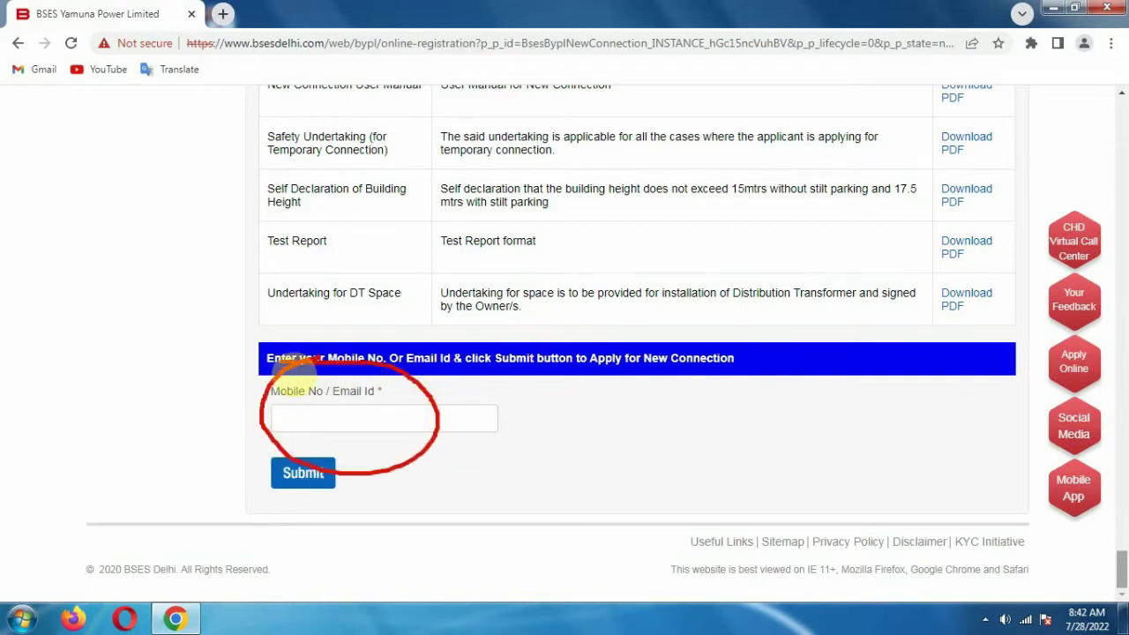
{"action": "key", "text": "Escape"}
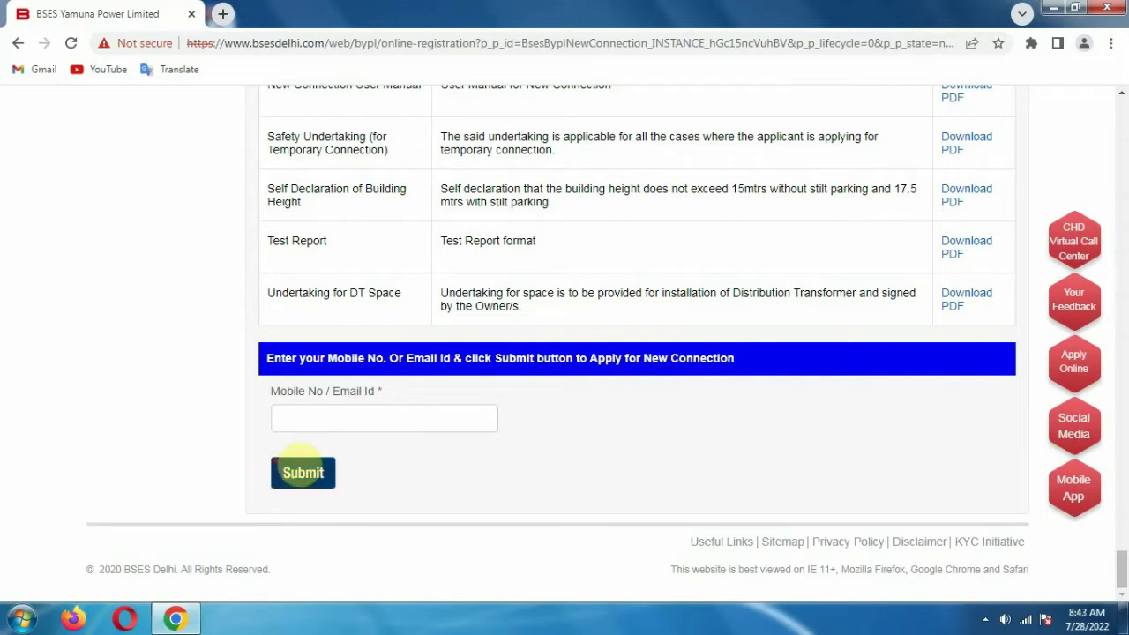
{"action": "mouse_move", "coordinate": [310, 429]}
{"action": "left_mouse_down"}
{"action": "mouse_move", "coordinate": [310, 584]}
{"action": "mouse_move", "coordinate": [290, 415]}
{"action": "left_mouse_up"}
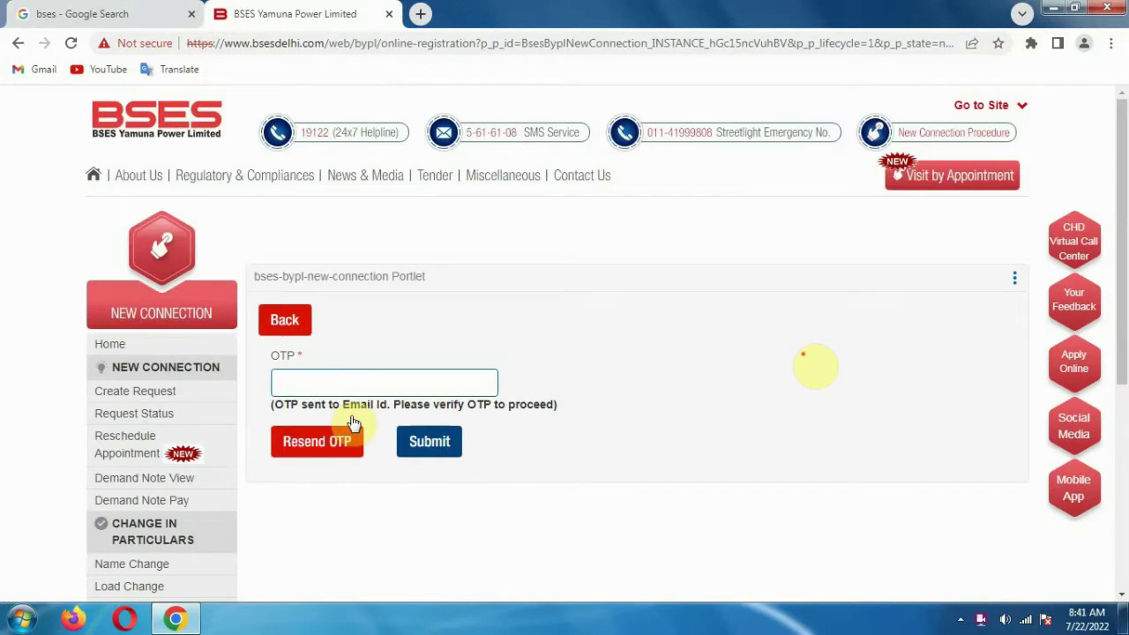
{"action": "mouse_move", "coordinate": [326, 347]}
{"action": "left_mouse_down"}
{"action": "mouse_move", "coordinate": [252, 403]}
{"action": "mouse_move", "coordinate": [441, 345]}
{"action": "mouse_move", "coordinate": [215, 322]}
{"action": "left_mouse_up"}
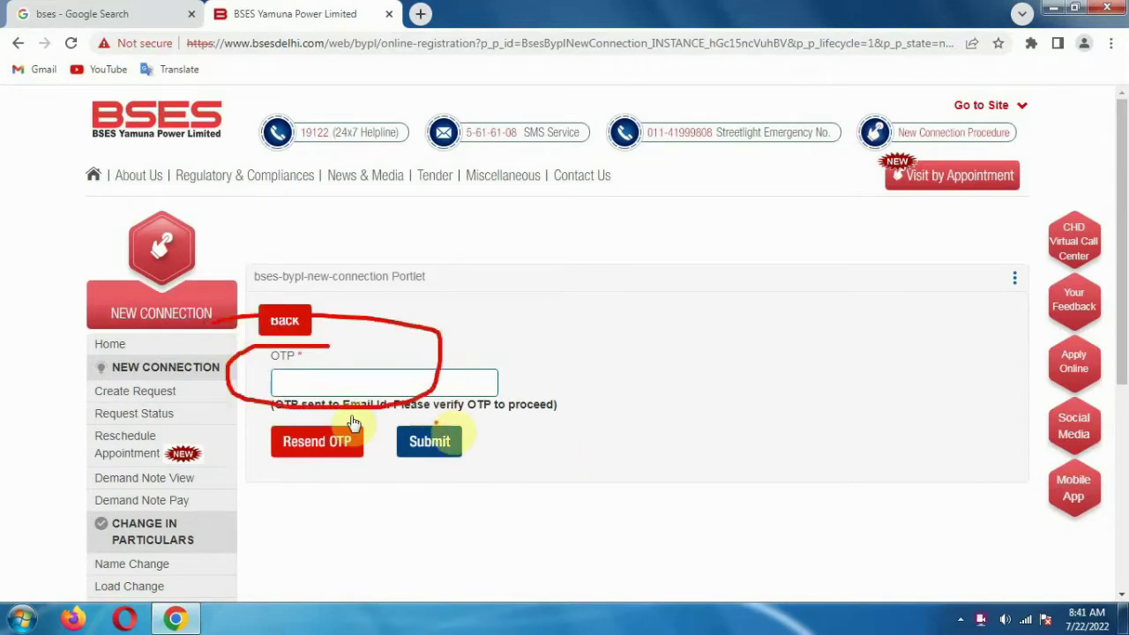
{"action": "mouse_move", "coordinate": [458, 410]}
{"action": "left_mouse_down"}
{"action": "mouse_move", "coordinate": [388, 432]}
{"action": "mouse_move", "coordinate": [516, 481]}
{"action": "mouse_move", "coordinate": [394, 394]}
{"action": "left_mouse_up"}
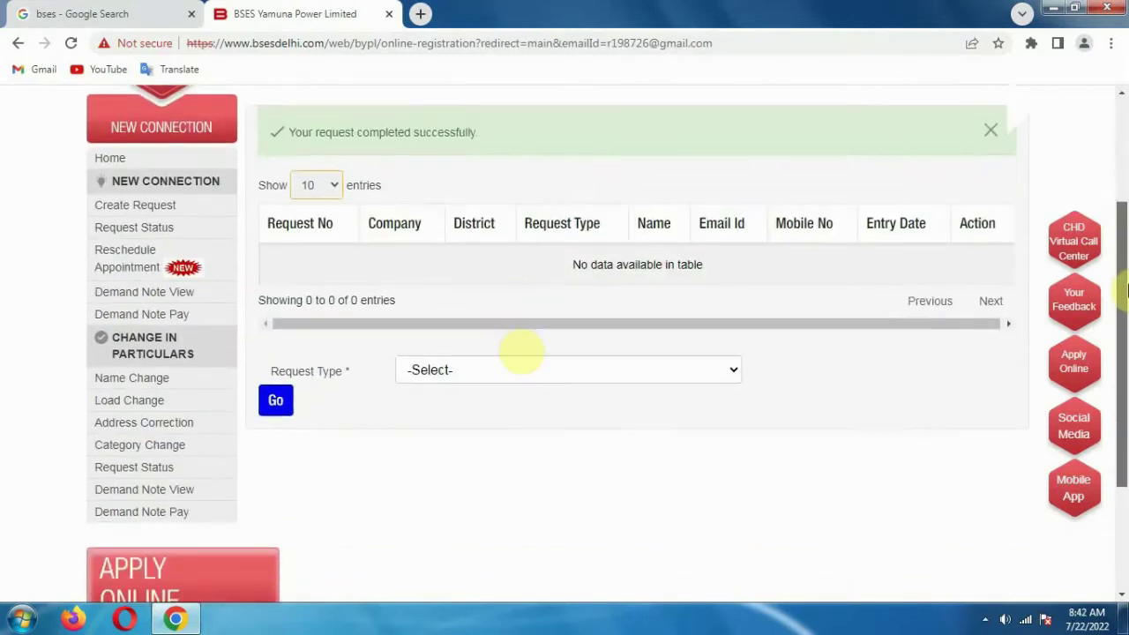
Set the request type to New Connection Up to 10 KW and proceed to the application form
{"action": "scroll", "coordinate": [520, 352], "scroll_direction": "down", "scroll_amount": 1}
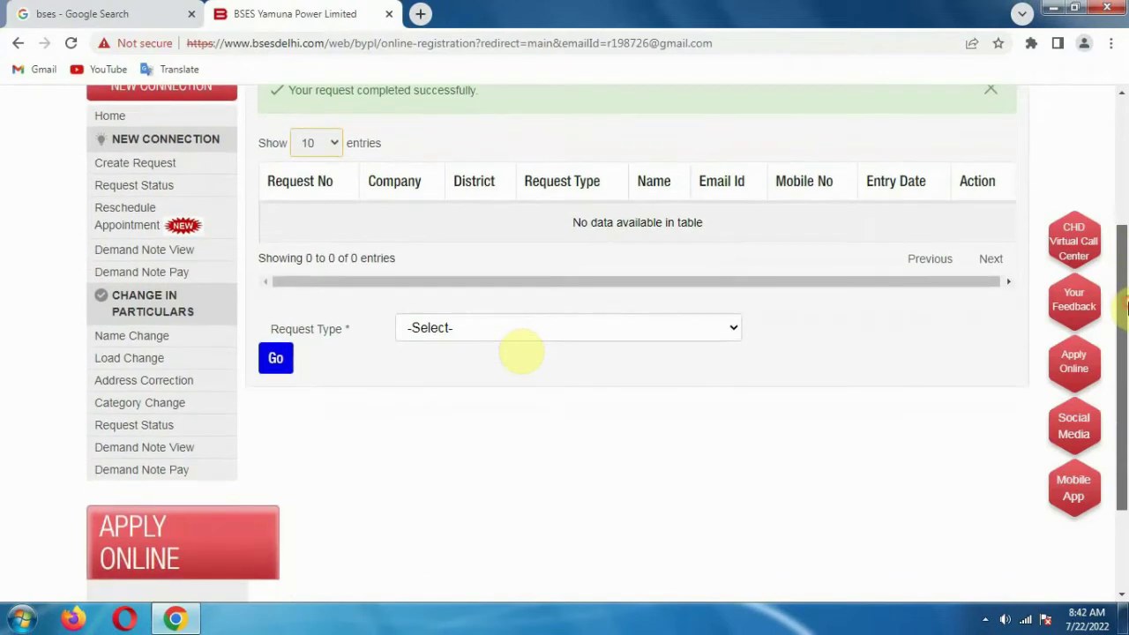
{"action": "left_click_drag", "start_coordinate": [274, 111], "coordinate": [515, 111]}
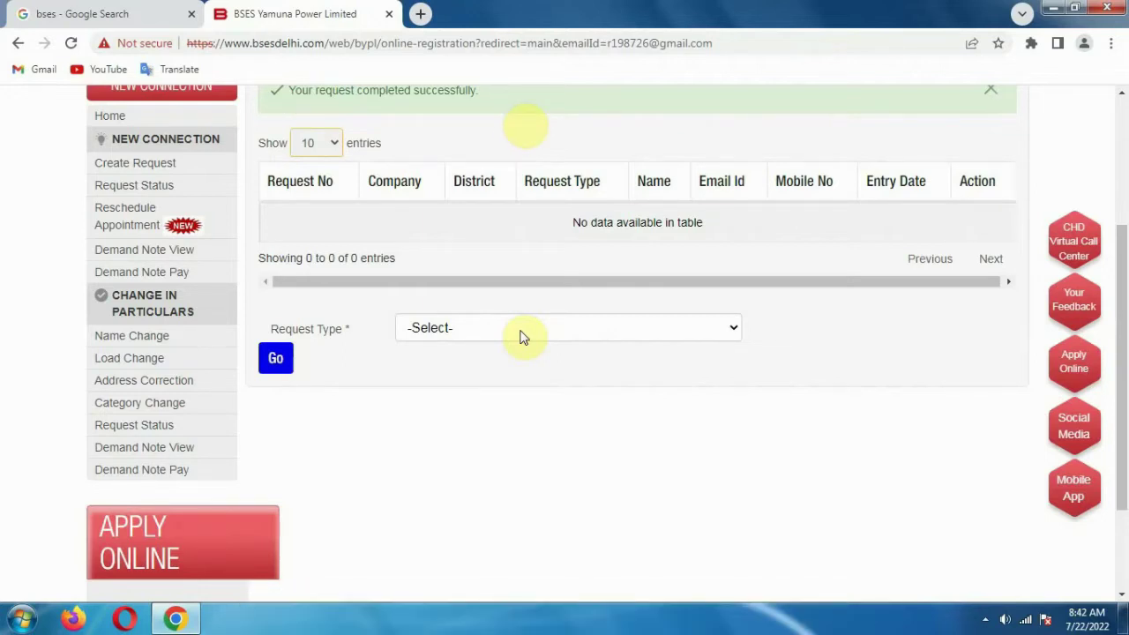
{"action": "left_click", "coordinate": [522, 332]}
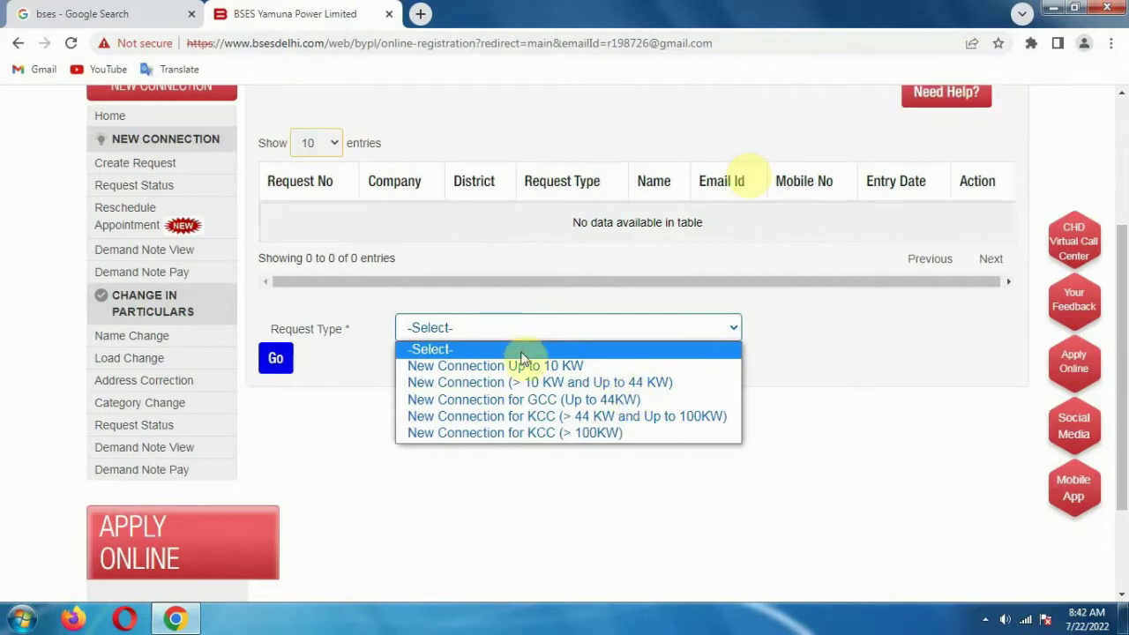
{"action": "left_click", "coordinate": [580, 366]}
{"action": "left_click", "coordinate": [274, 358]}
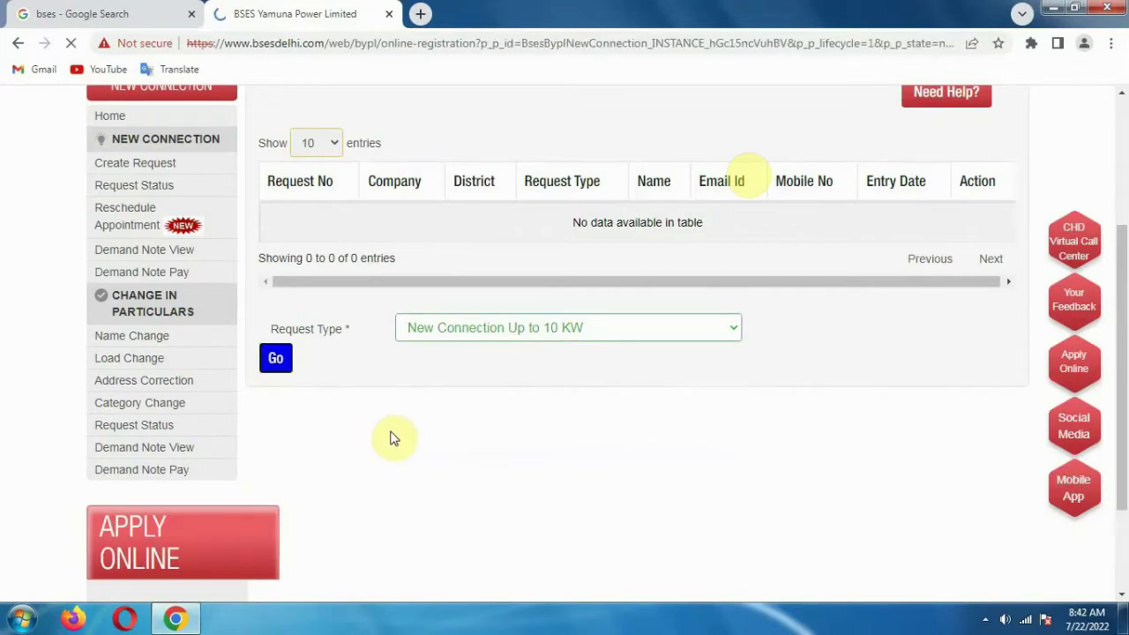
Fill in the applicant's locality name from the suggested localities and select the matching district
{"action": "left_click_drag", "start_coordinate": [1123, 185], "coordinate": [746, 292]}
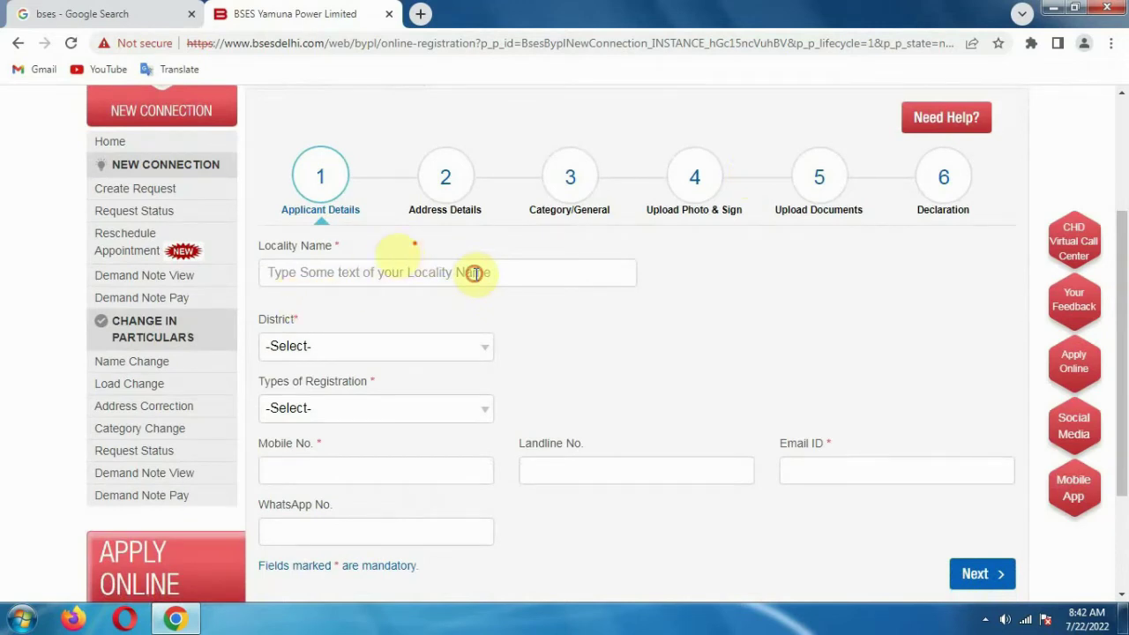
{"action": "mouse_move", "coordinate": [375, 235]}
{"action": "left_mouse_down"}
{"action": "mouse_move", "coordinate": [240, 291]}
{"action": "mouse_move", "coordinate": [370, 235]}
{"action": "left_mouse_up"}
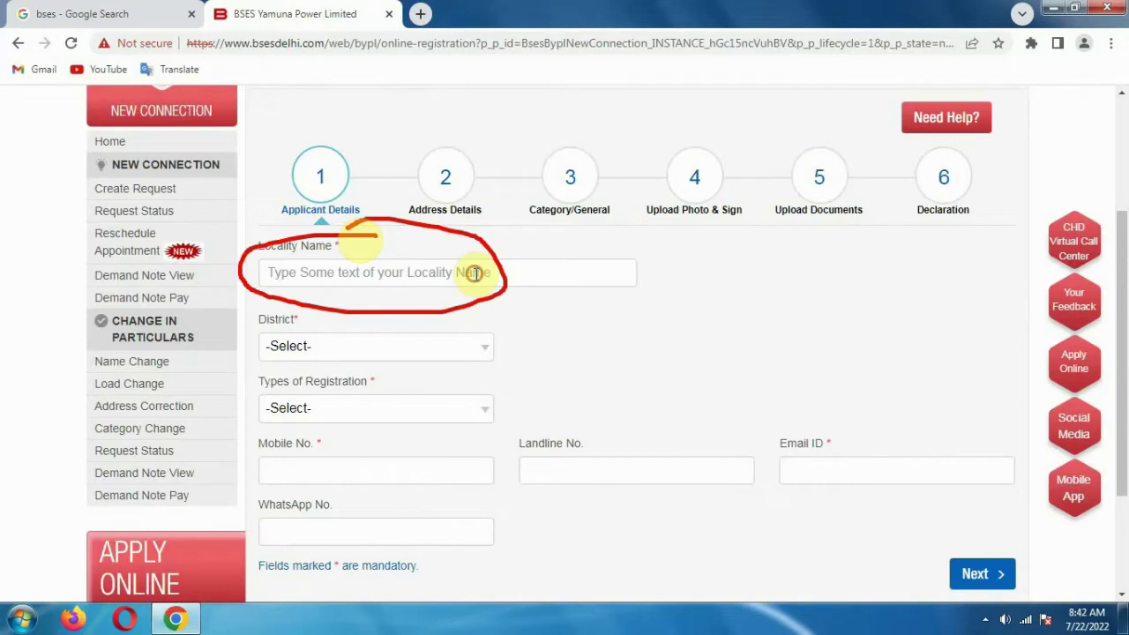
{"action": "left_click", "coordinate": [315, 299]}
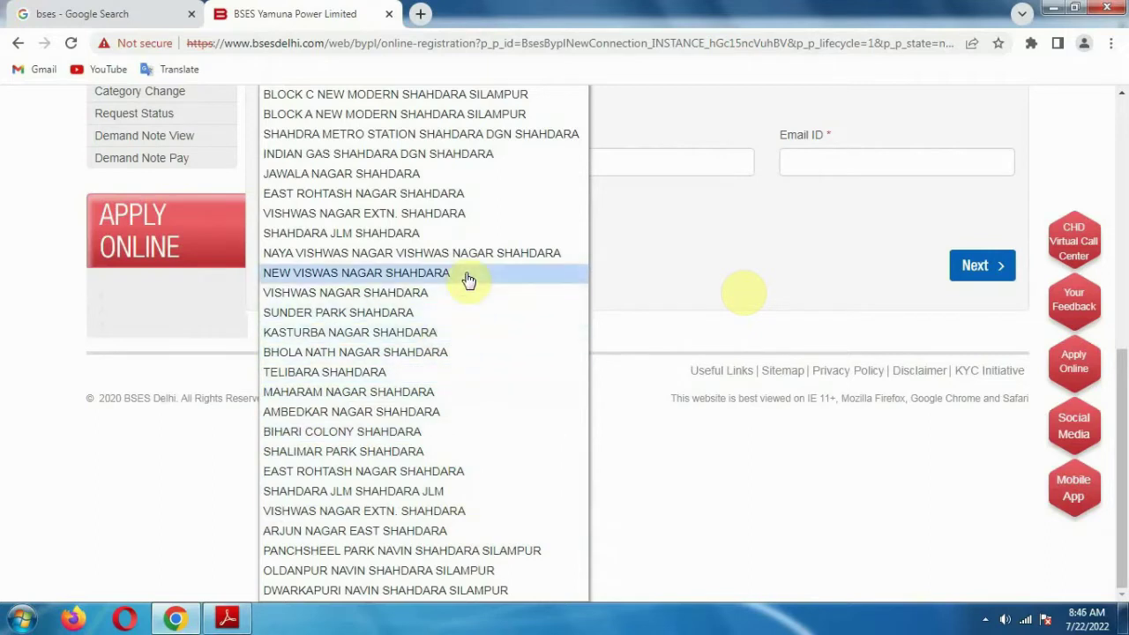
{"action": "scroll", "coordinate": [815, 372], "scroll_direction": "up", "scroll_amount": 4}
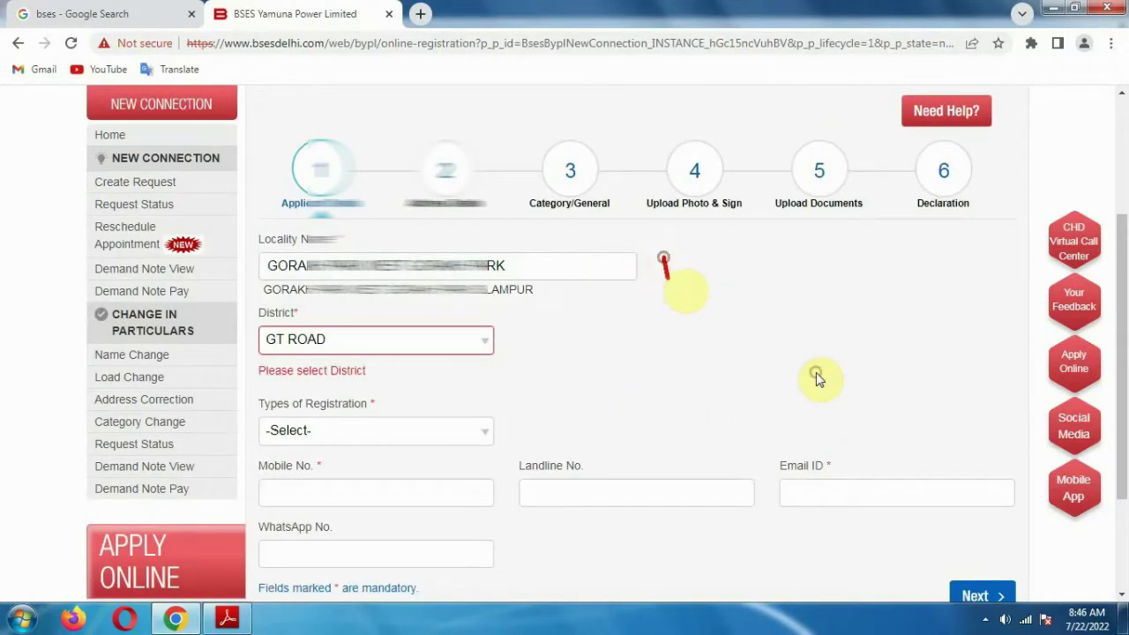
{"action": "left_click_drag", "start_coordinate": [667, 278], "coordinate": [842, 222]}
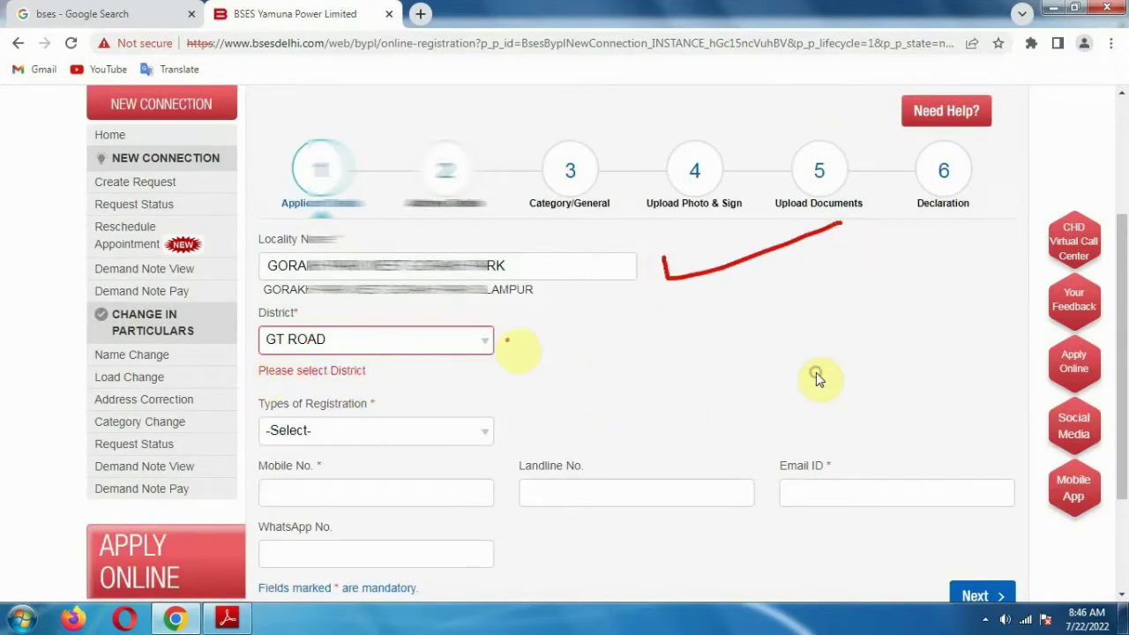
{"action": "left_click_drag", "start_coordinate": [504, 335], "coordinate": [639, 317]}
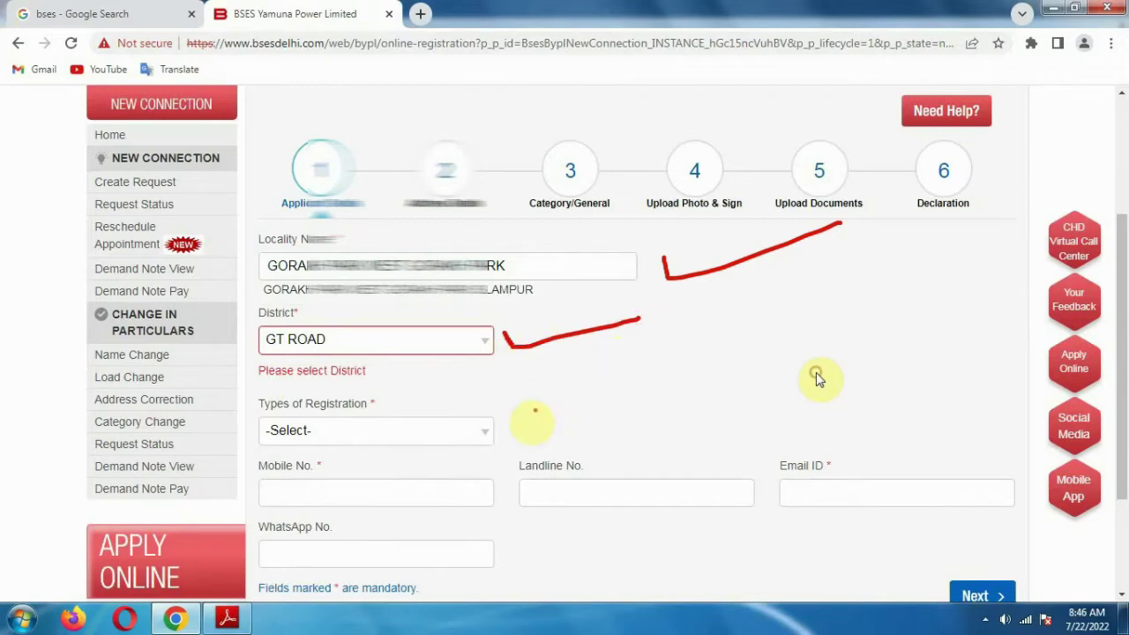
{"action": "left_click_drag", "start_coordinate": [513, 430], "coordinate": [653, 403]}
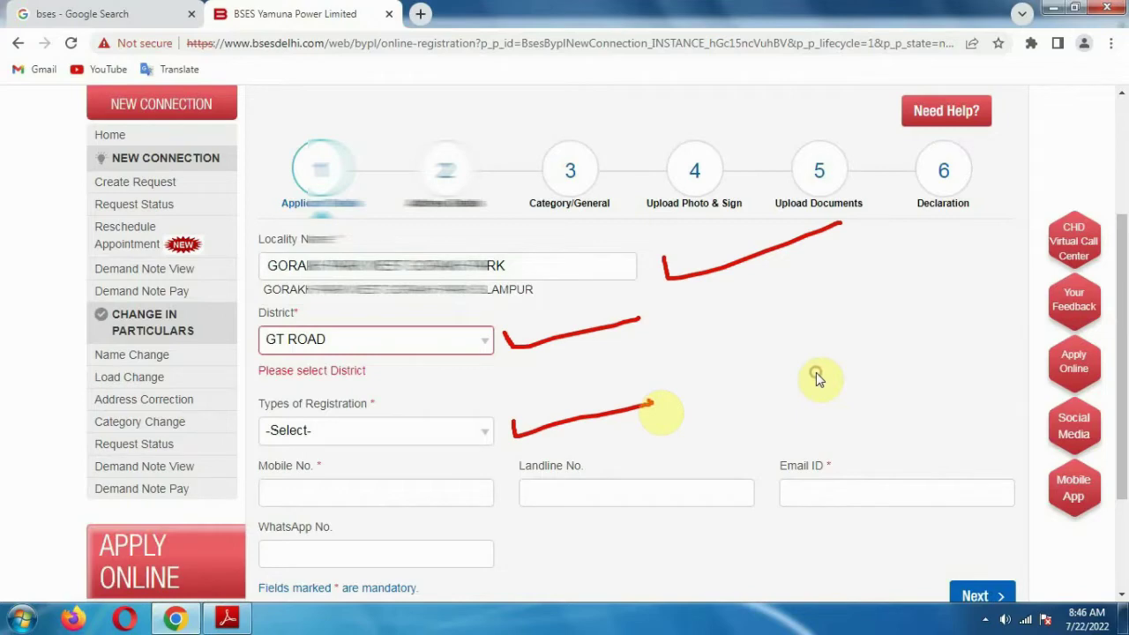
Set the type of registration to Individual in the applicant details
{"action": "scroll", "coordinate": [353, 353], "scroll_direction": "down", "scroll_amount": 1}
{"action": "left_click", "coordinate": [351, 328]}
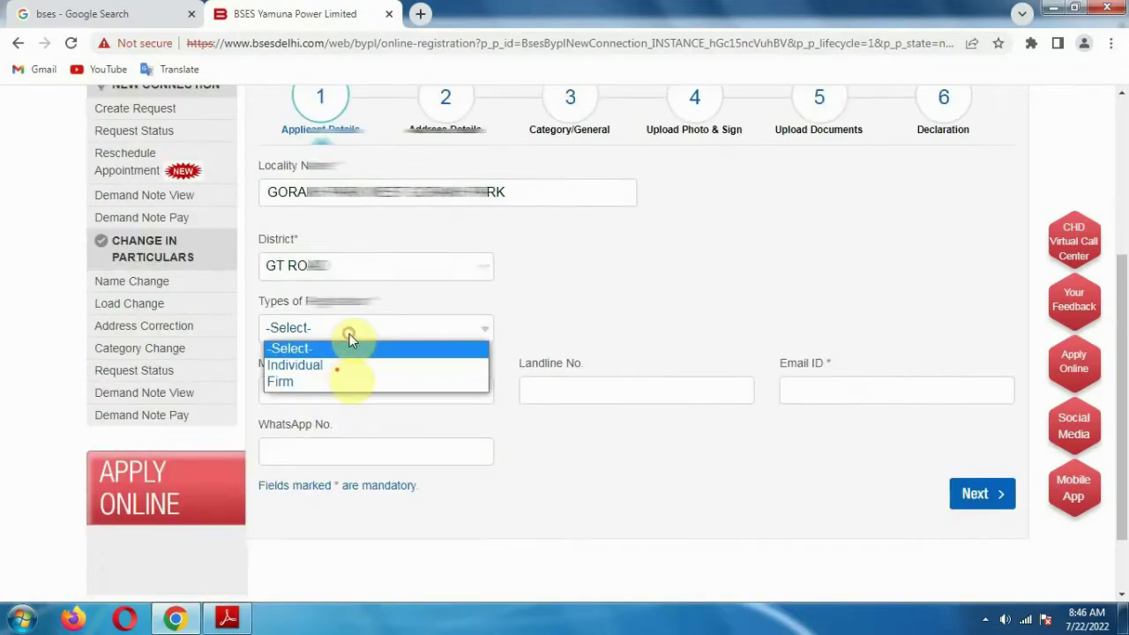
{"action": "left_click_drag", "start_coordinate": [339, 366], "coordinate": [410, 359]}
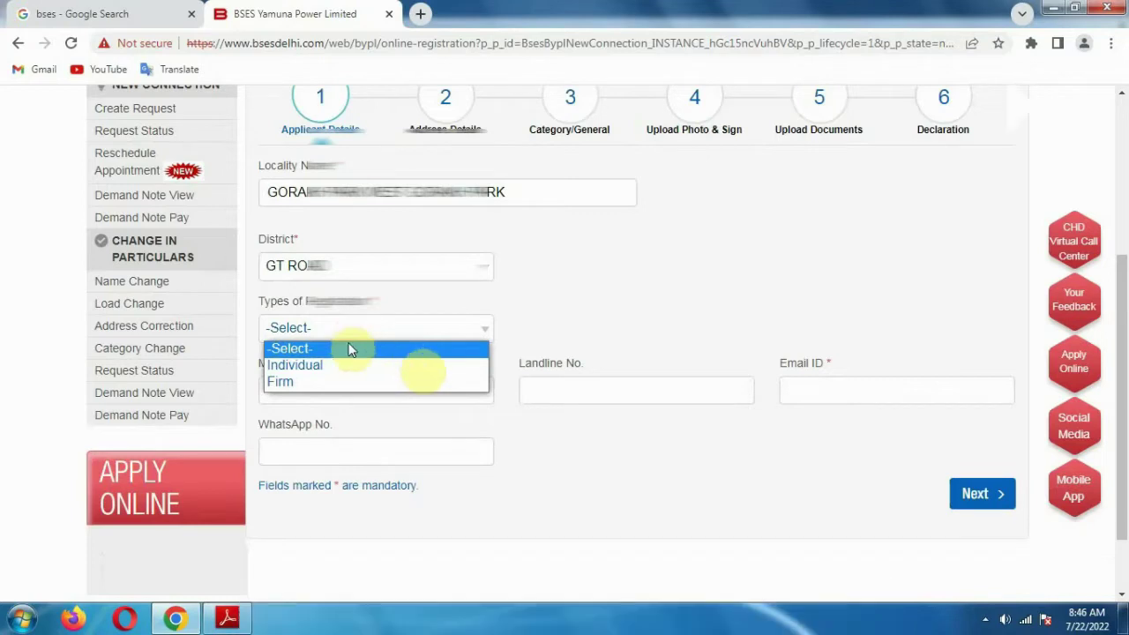
{"action": "left_click", "coordinate": [347, 366]}
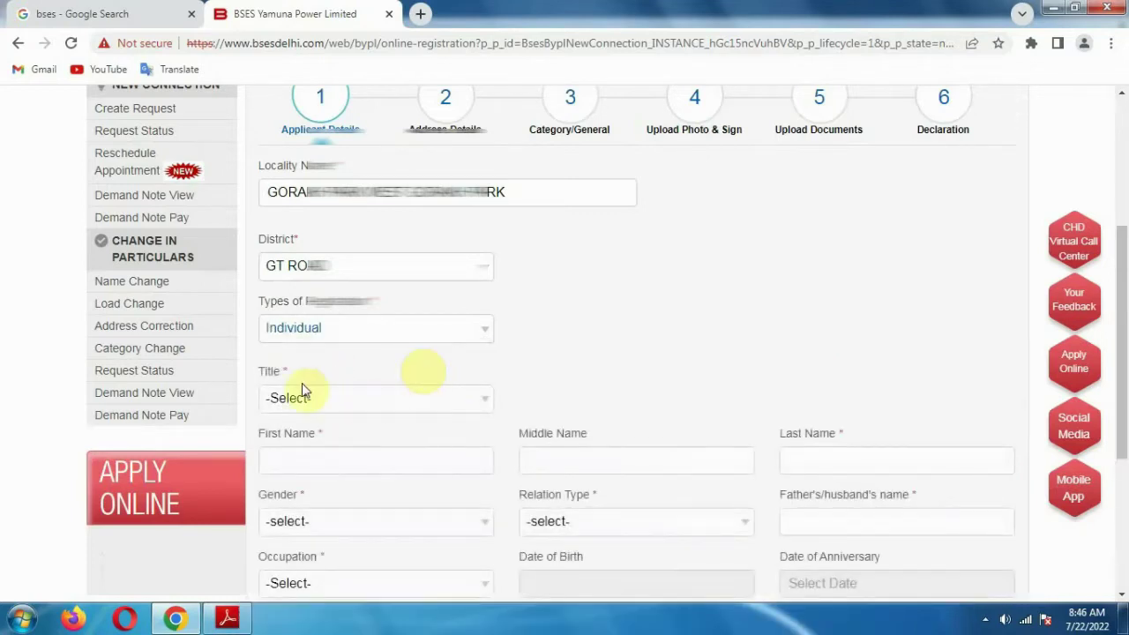
Fill in the applicant details with title Mr, first and last name, gender Male, relation type s/o and occupation Others
{"action": "left_click", "coordinate": [405, 401]}
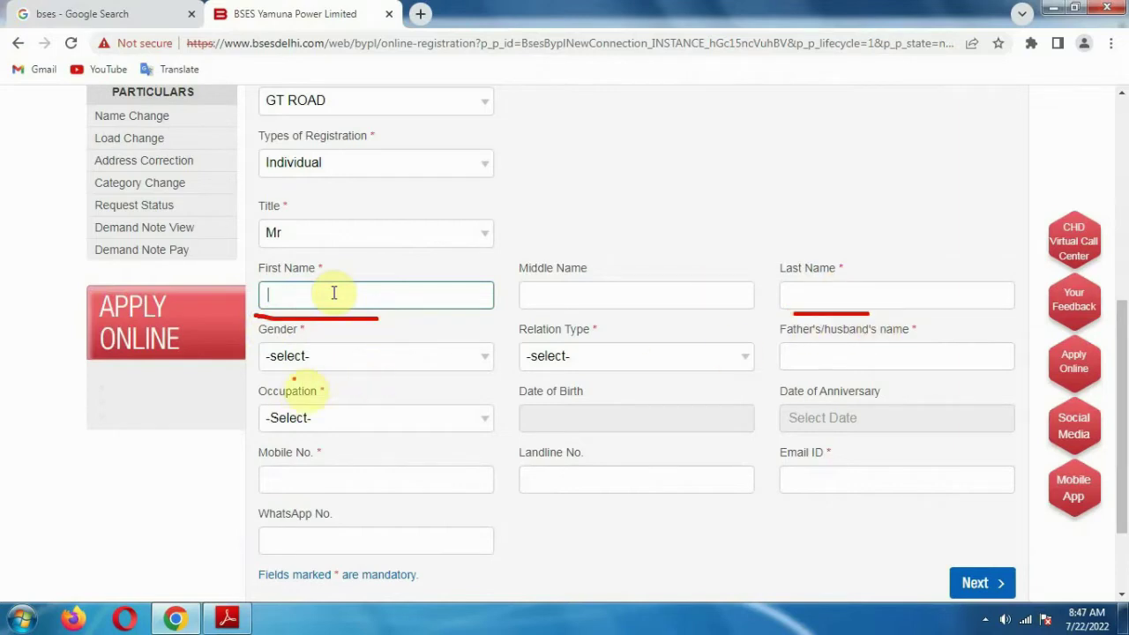
{"action": "left_click", "coordinate": [313, 354]}
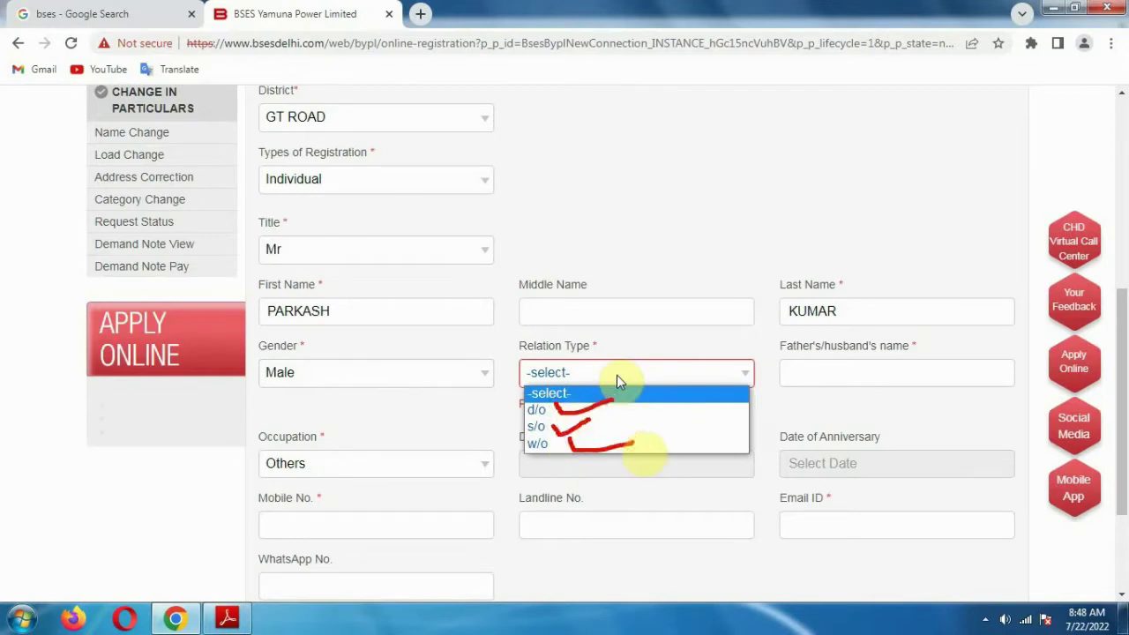
{"action": "left_click", "coordinate": [630, 426]}
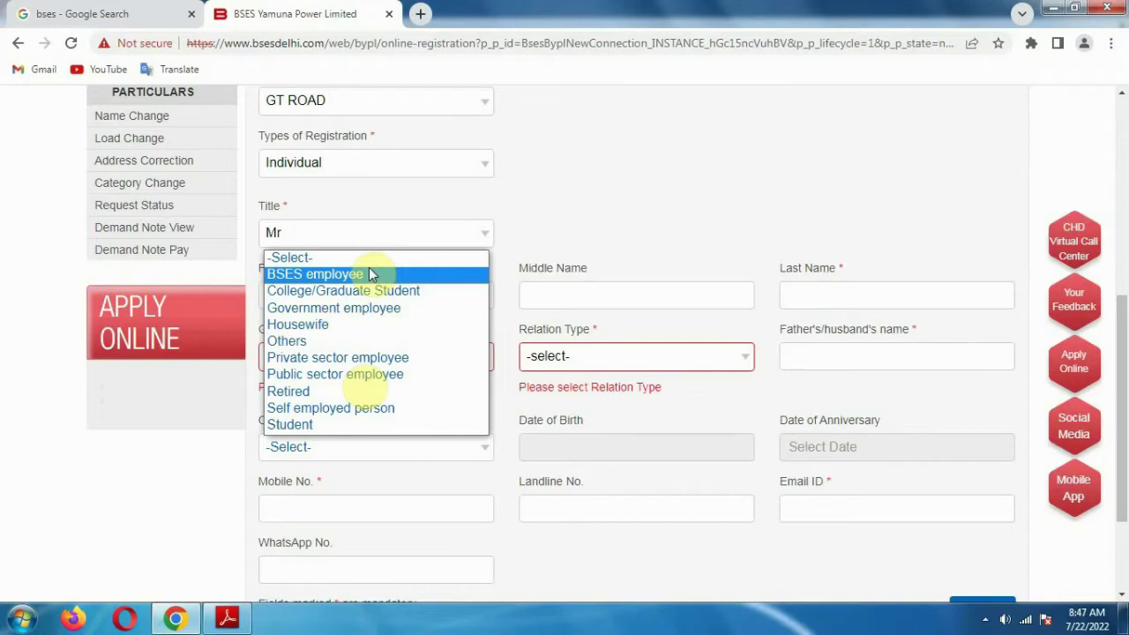
{"action": "scroll", "coordinate": [261, 435], "scroll_direction": "down", "scroll_amount": 2}
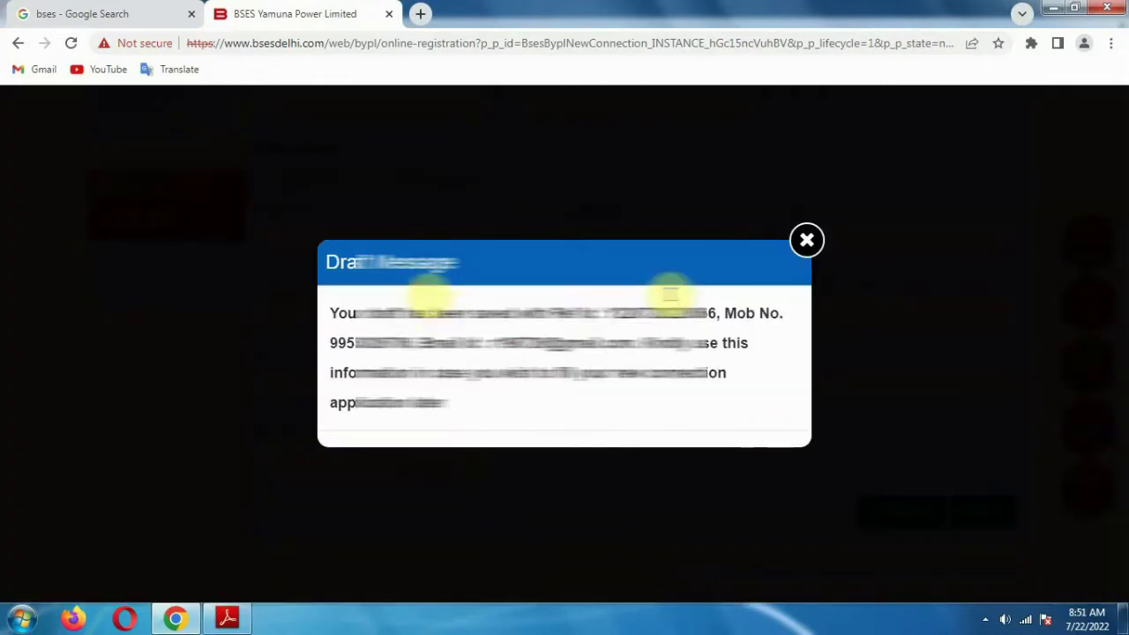
Read the saved-draft message for the applicant details and close it to continue to the address section
{"action": "left_click_drag", "start_coordinate": [329, 325], "coordinate": [493, 328]}
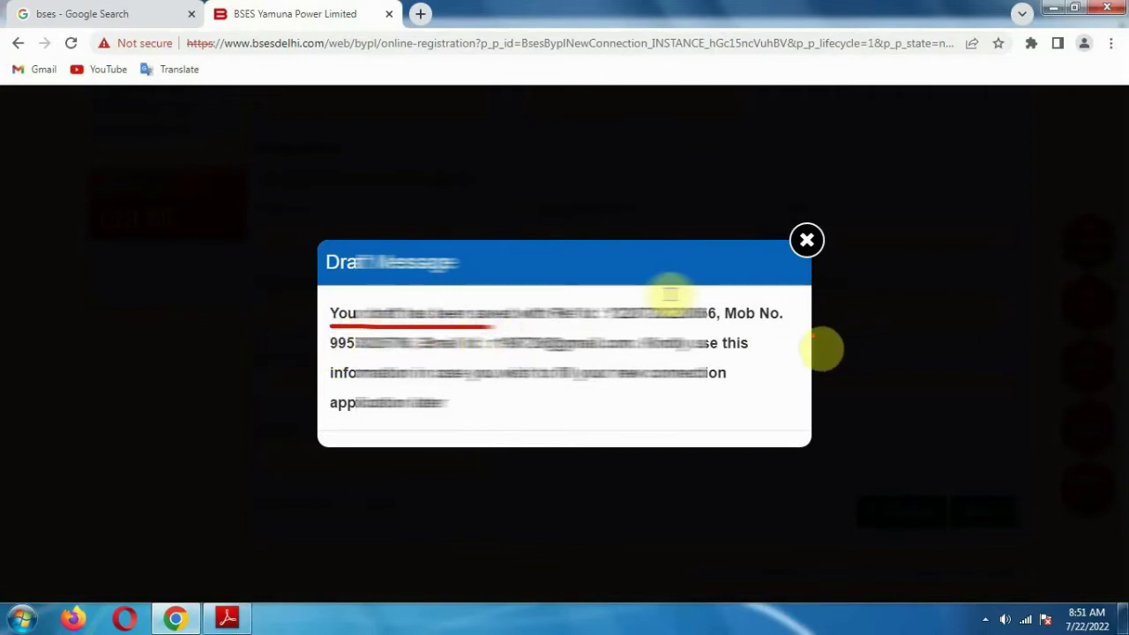
{"action": "left_click_drag", "start_coordinate": [314, 358], "coordinate": [397, 362]}
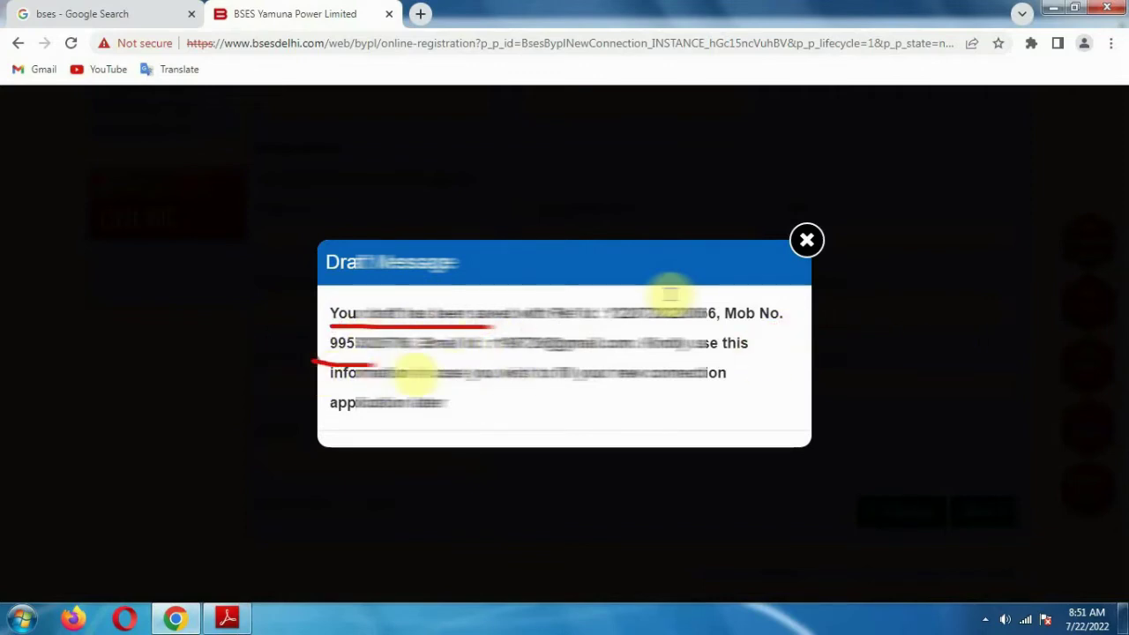
{"action": "left_click_drag", "start_coordinate": [534, 358], "coordinate": [614, 358]}
{"action": "mouse_move", "coordinate": [834, 224]}
{"action": "left_mouse_down"}
{"action": "mouse_move", "coordinate": [855, 265]}
{"action": "mouse_move", "coordinate": [819, 224]}
{"action": "left_mouse_up"}
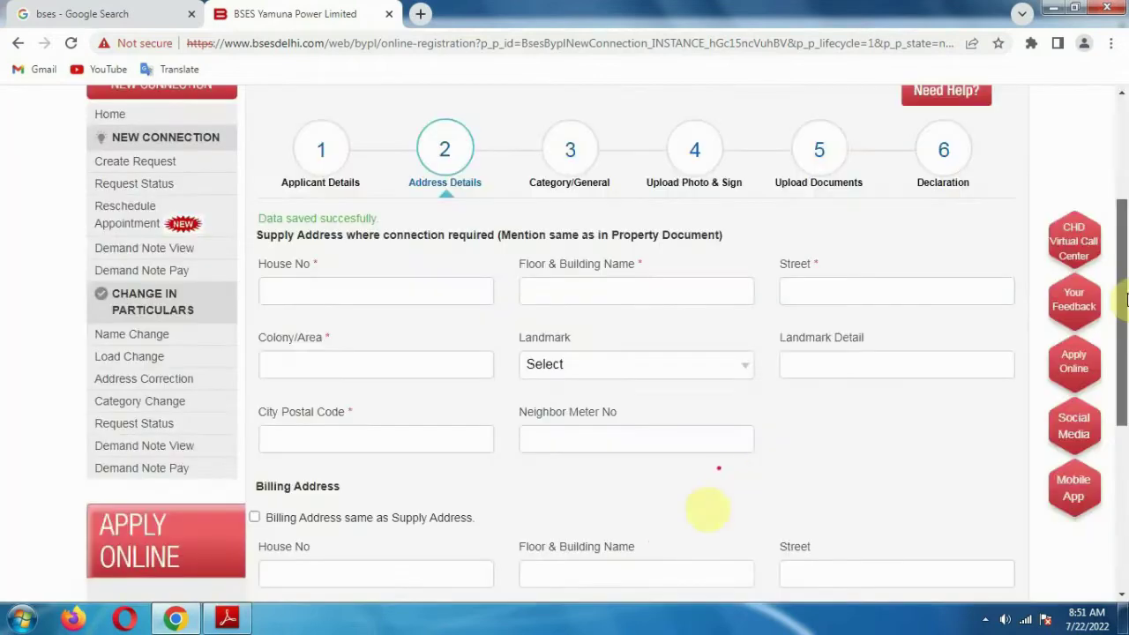
Examine the supply address fields in Address Details, including house number, floor and building, street, colony, landmark, postal code and neighbor meter number
{"action": "mouse_move", "coordinate": [326, 251]}
{"action": "left_mouse_down"}
{"action": "mouse_move", "coordinate": [370, 238]}
{"action": "mouse_move", "coordinate": [401, 207]}
{"action": "mouse_move", "coordinate": [243, 216]}
{"action": "mouse_move", "coordinate": [260, 236]}
{"action": "left_mouse_up"}
{"action": "mouse_move", "coordinate": [281, 107]}
{"action": "left_mouse_down"}
{"action": "mouse_move", "coordinate": [297, 125]}
{"action": "mouse_move", "coordinate": [388, 73]}
{"action": "left_mouse_up"}
{"action": "left_click", "coordinate": [426, 156]}
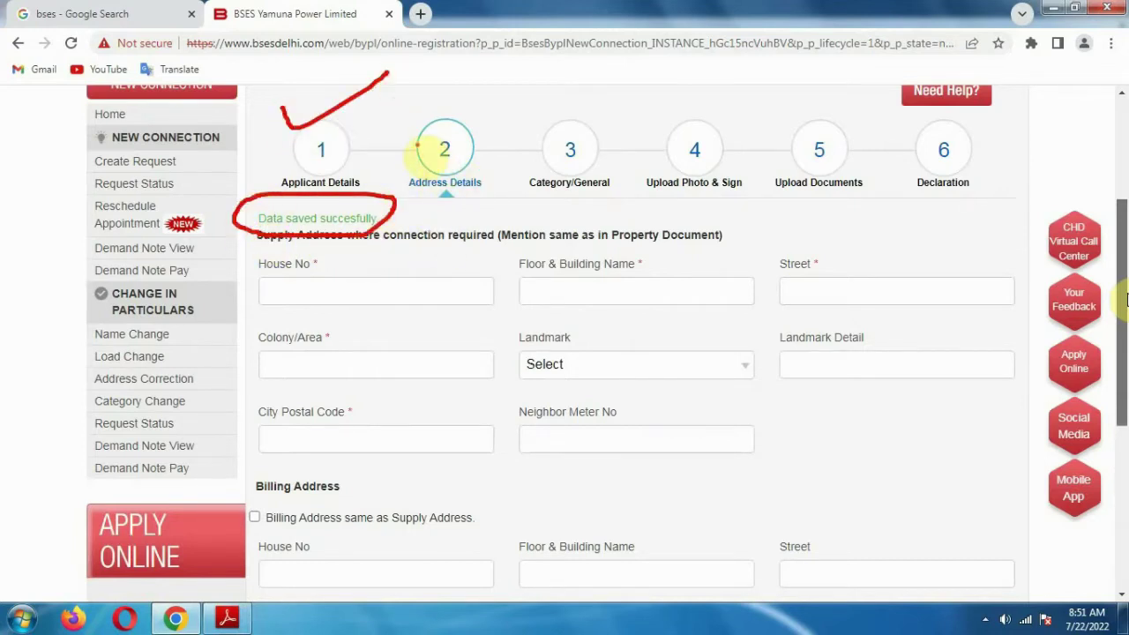
{"action": "mouse_move", "coordinate": [398, 152]}
{"action": "left_mouse_down"}
{"action": "mouse_move", "coordinate": [421, 187]}
{"action": "mouse_move", "coordinate": [562, 136]}
{"action": "left_mouse_up"}
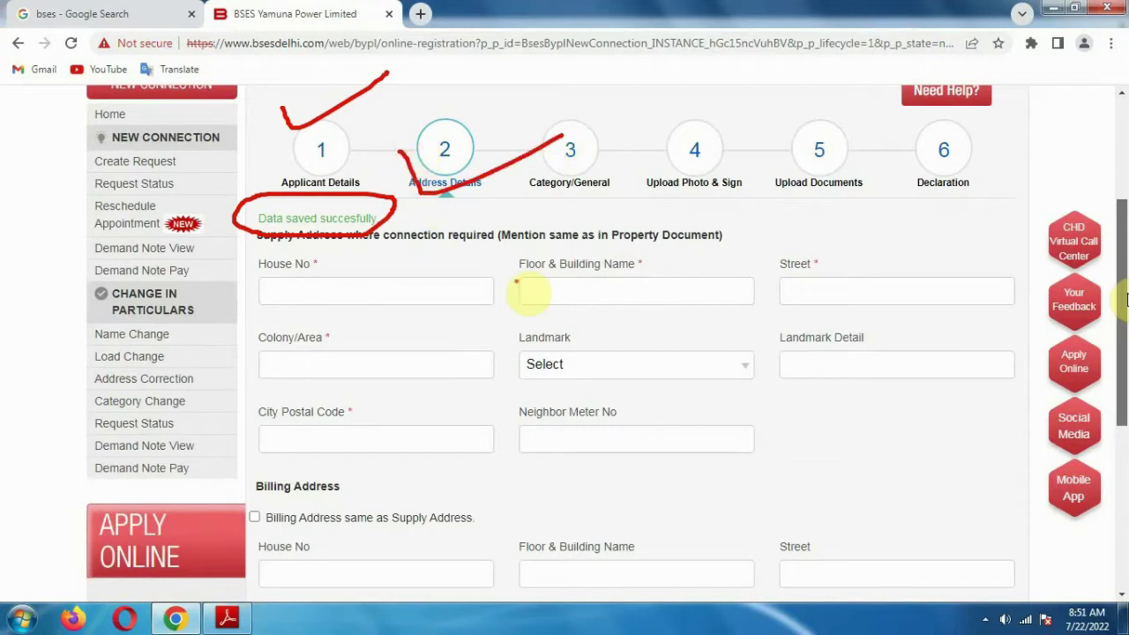
{"action": "left_click_drag", "start_coordinate": [263, 311], "coordinate": [420, 310]}
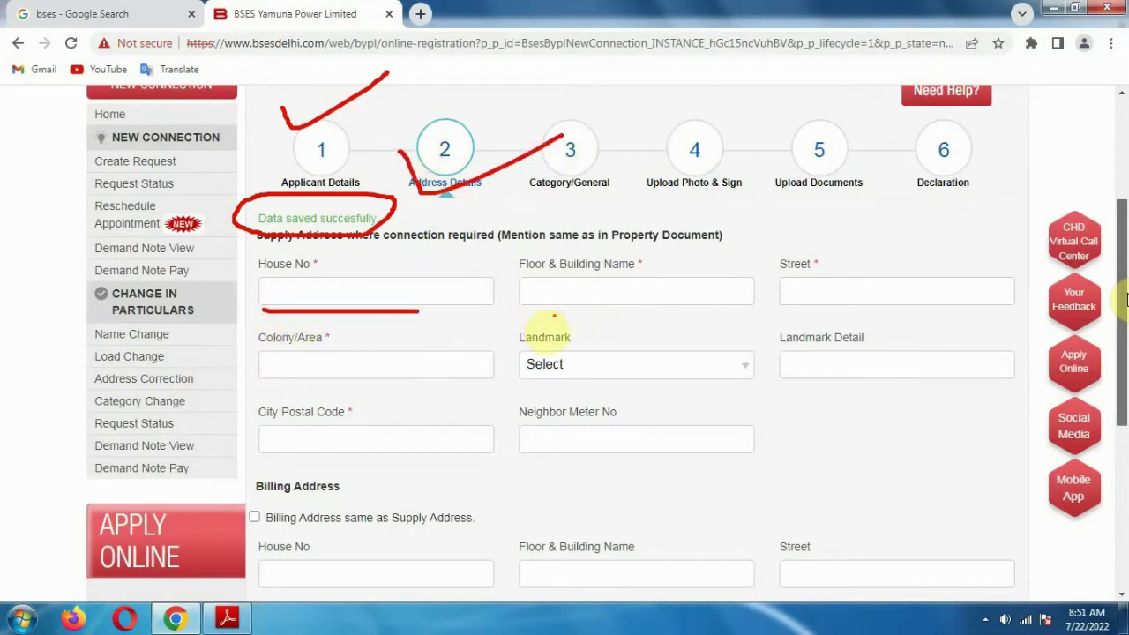
{"action": "left_click_drag", "start_coordinate": [529, 321], "coordinate": [659, 323]}
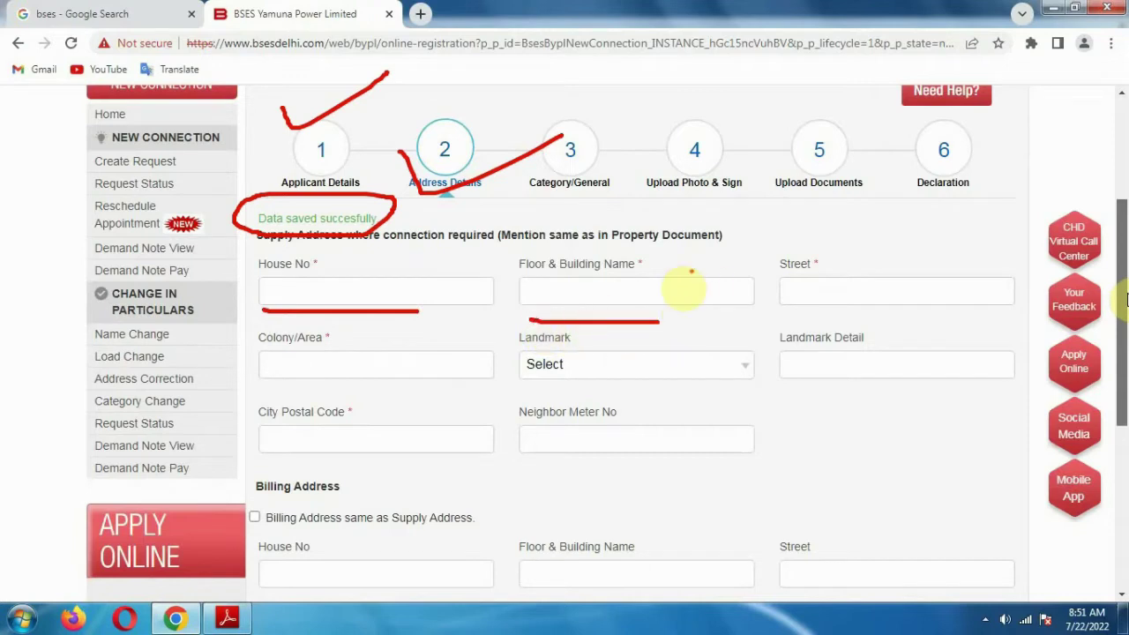
{"action": "left_click_drag", "start_coordinate": [667, 256], "coordinate": [745, 210]}
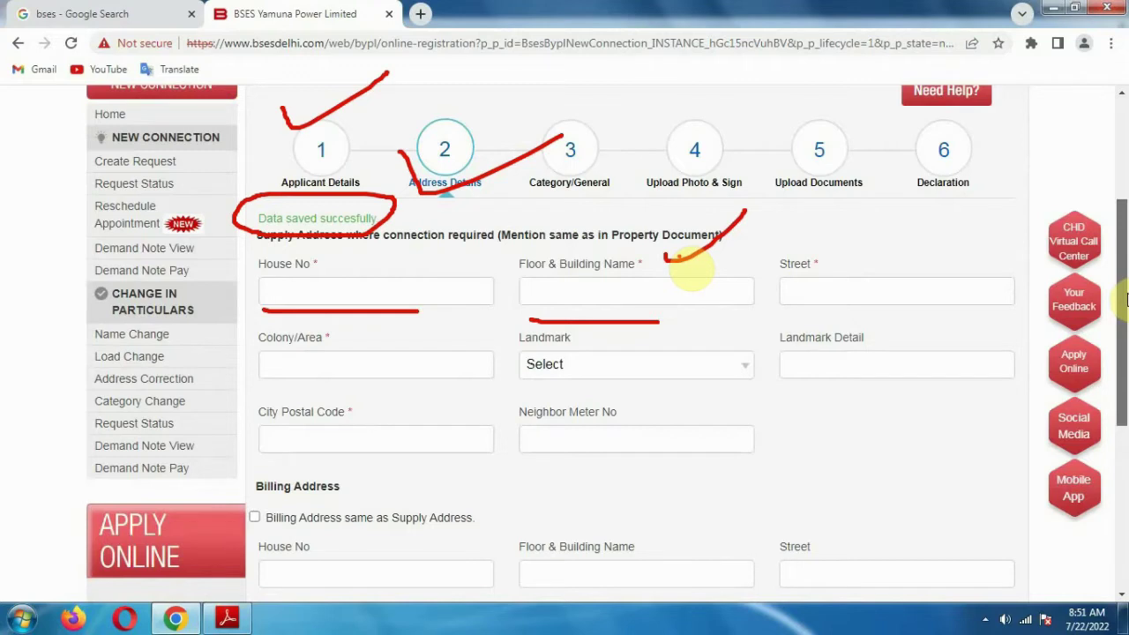
{"action": "left_click_drag", "start_coordinate": [516, 308], "coordinate": [613, 307]}
{"action": "left_click", "coordinate": [604, 280]}
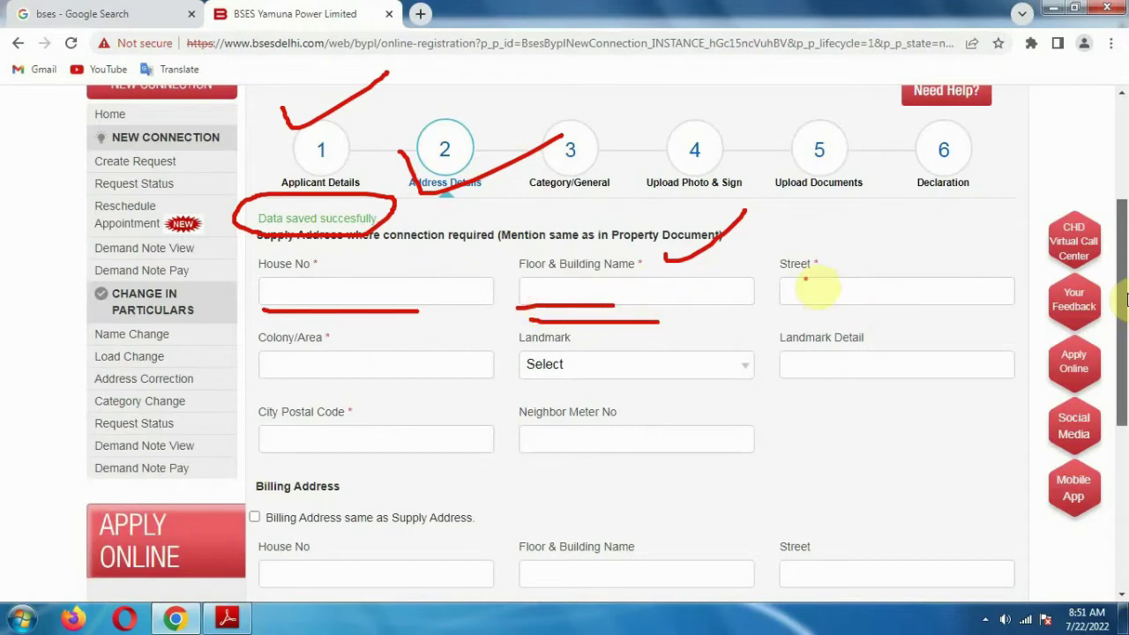
{"action": "mouse_move", "coordinate": [873, 254]}
{"action": "left_mouse_down"}
{"action": "mouse_move", "coordinate": [768, 290]}
{"action": "mouse_move", "coordinate": [899, 252]}
{"action": "mouse_move", "coordinate": [781, 237]}
{"action": "left_mouse_up"}
{"action": "left_click_drag", "start_coordinate": [249, 394], "coordinate": [403, 393]}
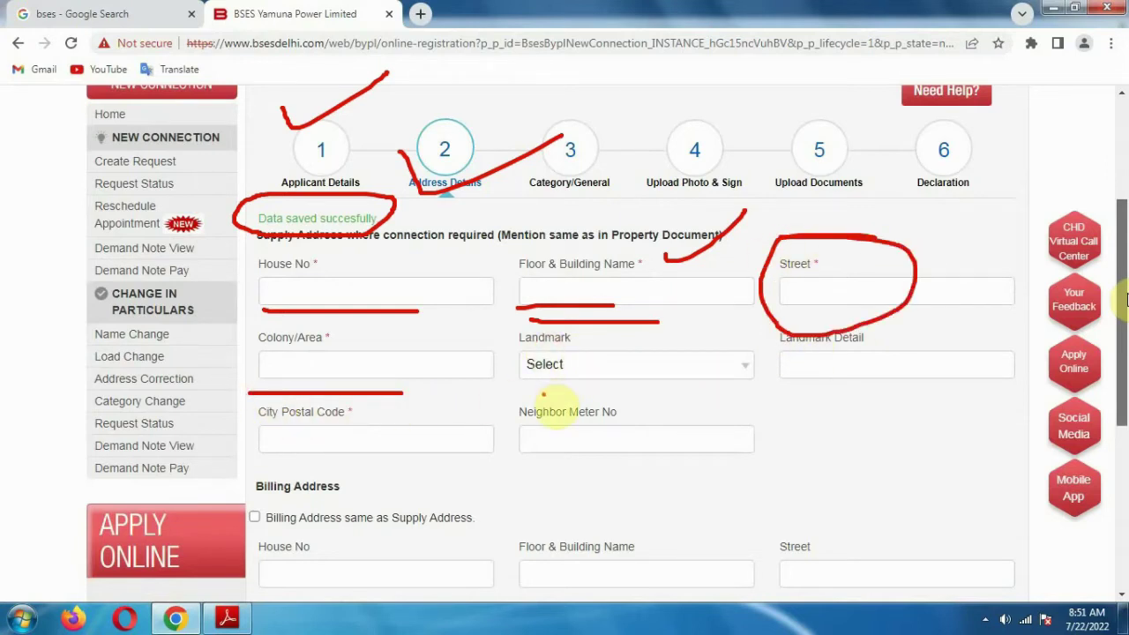
{"action": "left_click_drag", "start_coordinate": [539, 393], "coordinate": [663, 393]}
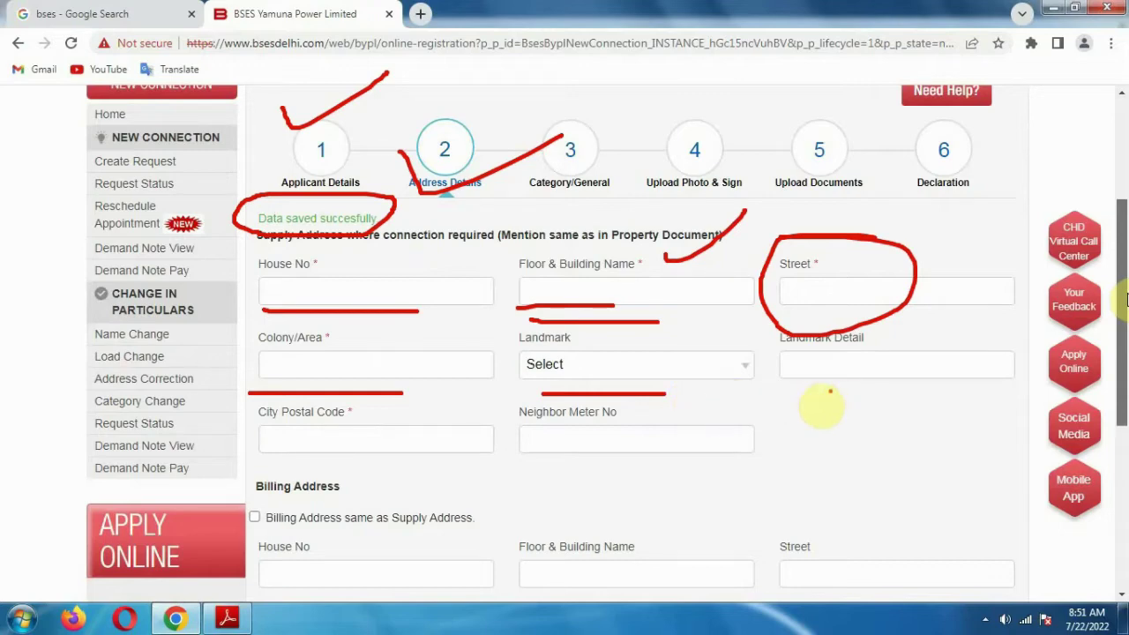
{"action": "left_click_drag", "start_coordinate": [788, 388], "coordinate": [988, 382]}
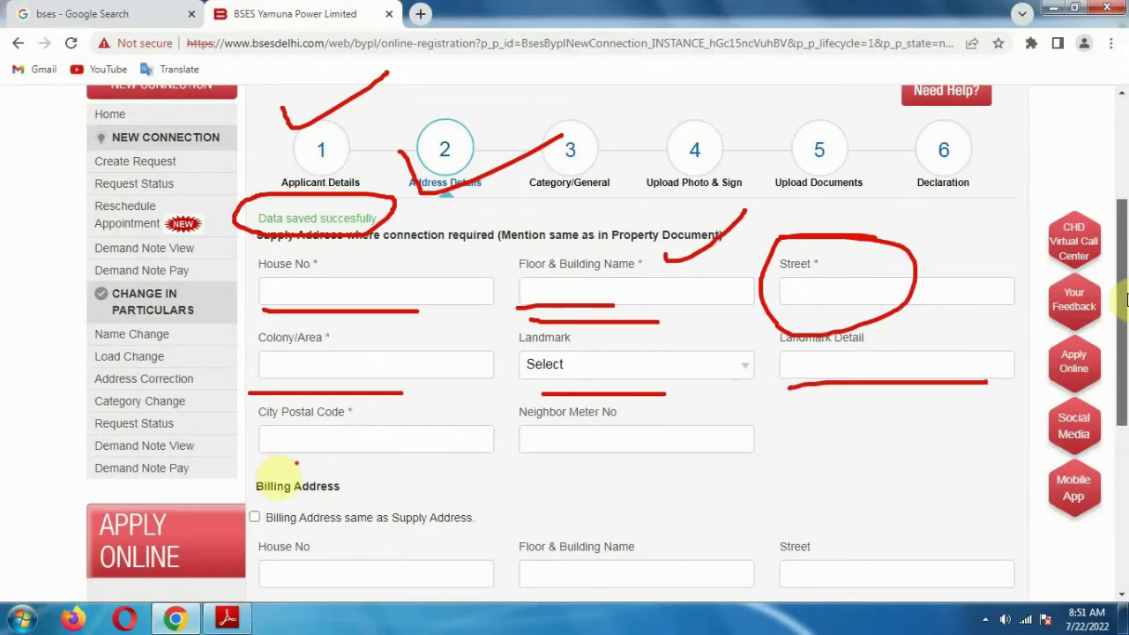
{"action": "left_click_drag", "start_coordinate": [258, 465], "coordinate": [398, 466]}
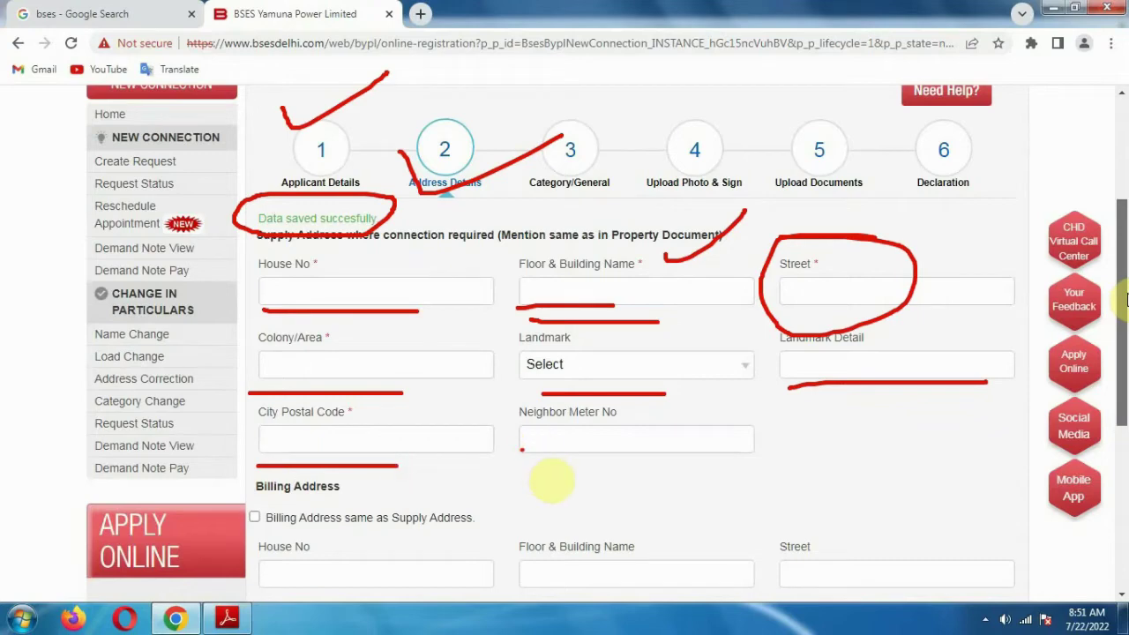
{"action": "left_click_drag", "start_coordinate": [518, 465], "coordinate": [653, 476]}
{"action": "mouse_move", "coordinate": [574, 461]}
{"action": "left_mouse_down"}
{"action": "mouse_move", "coordinate": [605, 436]}
{"action": "mouse_move", "coordinate": [549, 424]}
{"action": "left_mouse_up"}
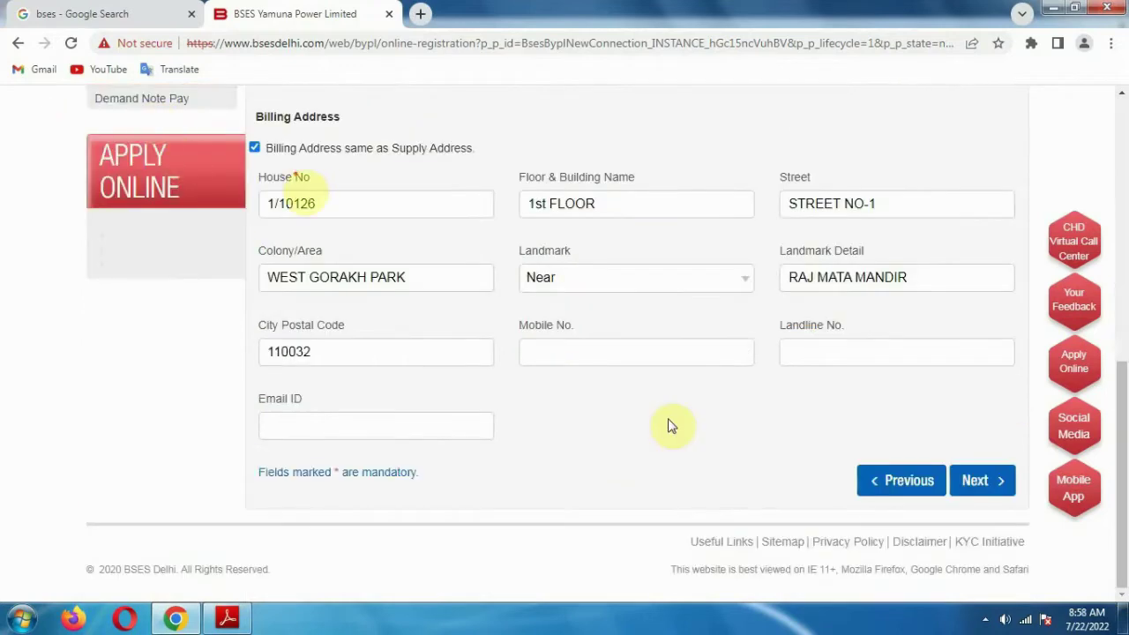
Check that the billing address is the same as the supply address, submit the address details and close the draft message
{"action": "left_click_drag", "start_coordinate": [247, 161], "coordinate": [485, 161]}
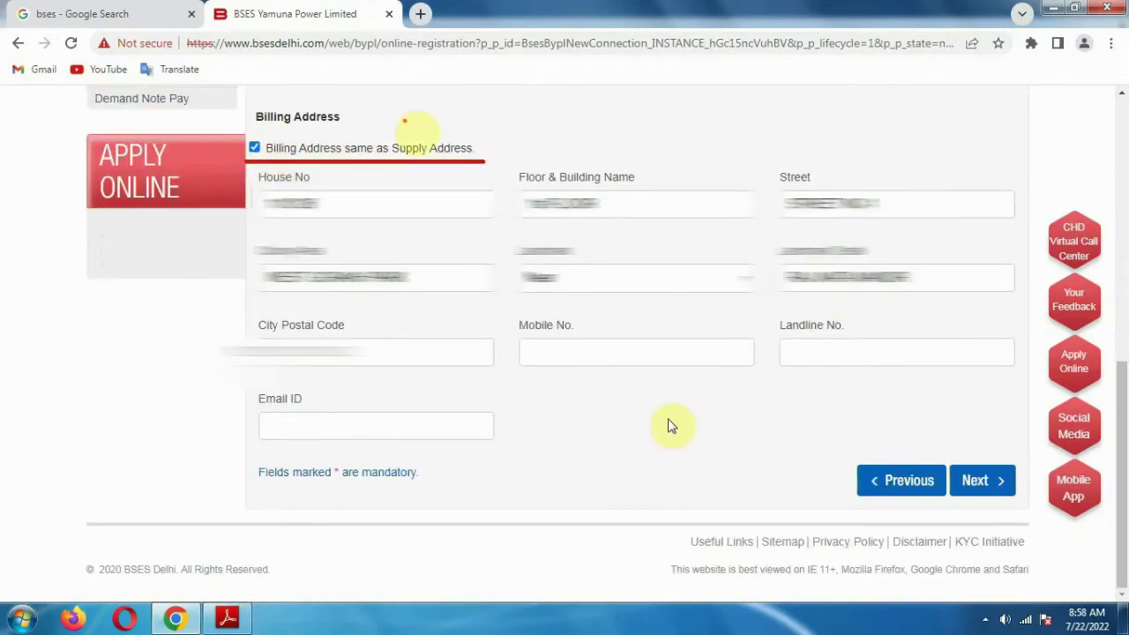
{"action": "mouse_move", "coordinate": [256, 149]}
{"action": "left_mouse_down"}
{"action": "mouse_move", "coordinate": [251, 141]}
{"action": "mouse_move", "coordinate": [318, 120]}
{"action": "left_mouse_up"}
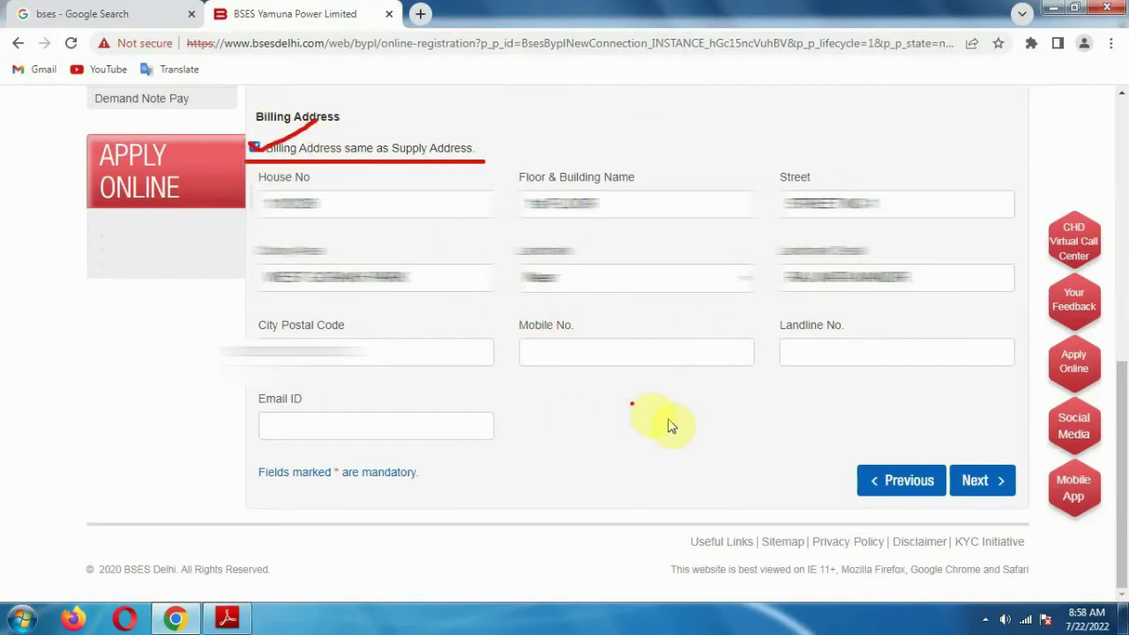
{"action": "left_click_drag", "start_coordinate": [518, 371], "coordinate": [700, 371]}
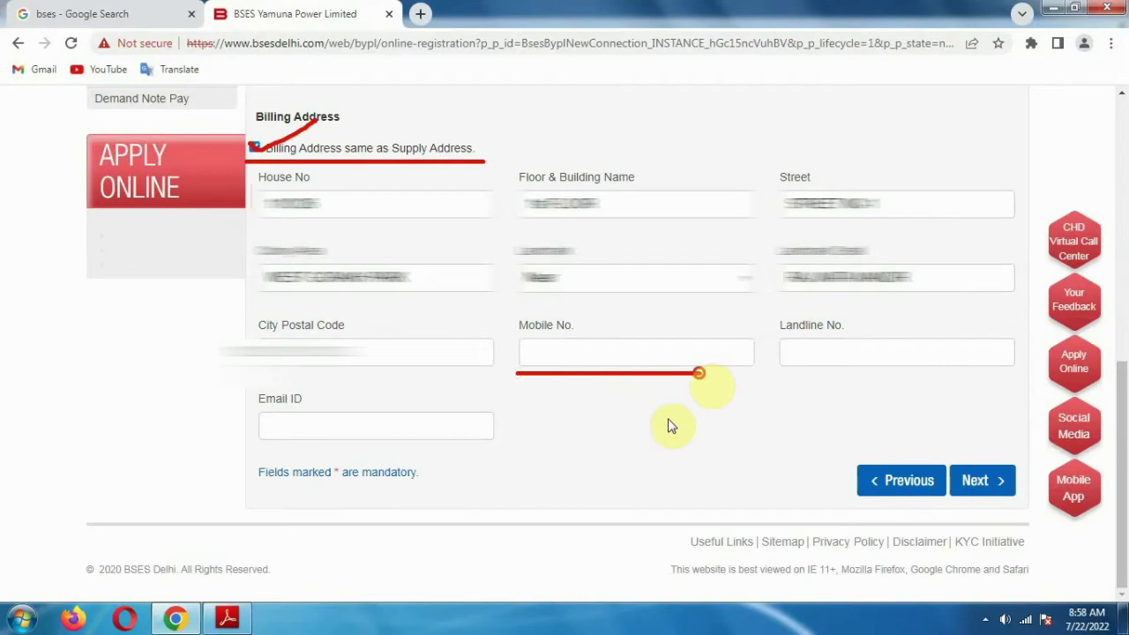
{"action": "left_click_drag", "start_coordinate": [250, 457], "coordinate": [457, 458]}
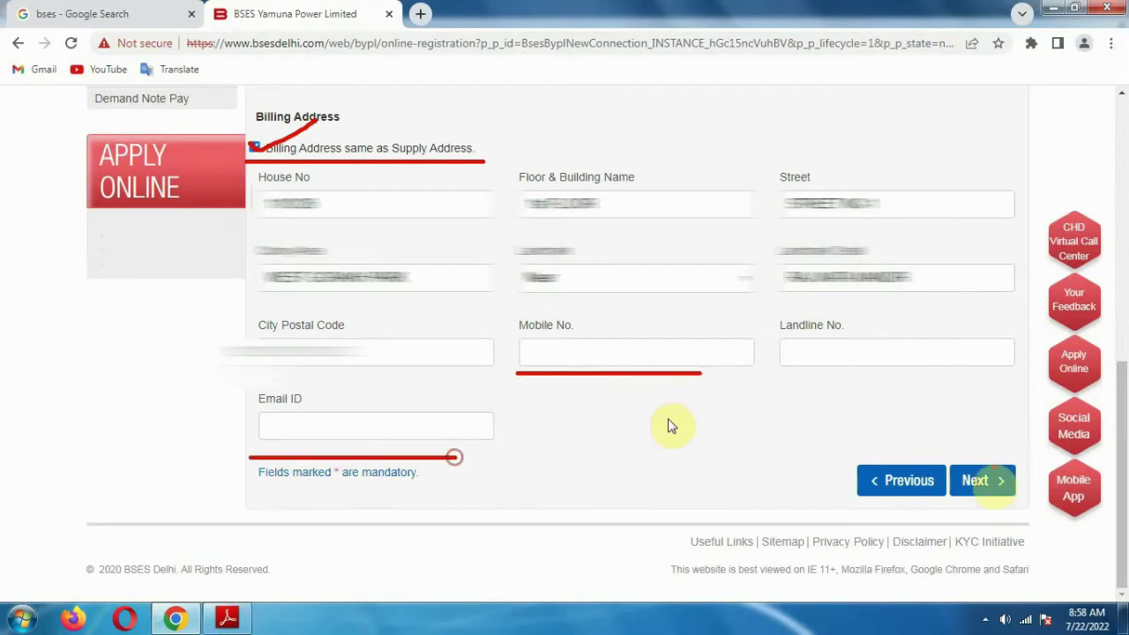
{"action": "mouse_move", "coordinate": [1000, 455]}
{"action": "left_mouse_down"}
{"action": "mouse_move", "coordinate": [965, 483]}
{"action": "mouse_move", "coordinate": [1054, 498]}
{"action": "mouse_move", "coordinate": [1000, 449]}
{"action": "left_mouse_up"}
{"action": "left_click", "coordinate": [977, 480]}
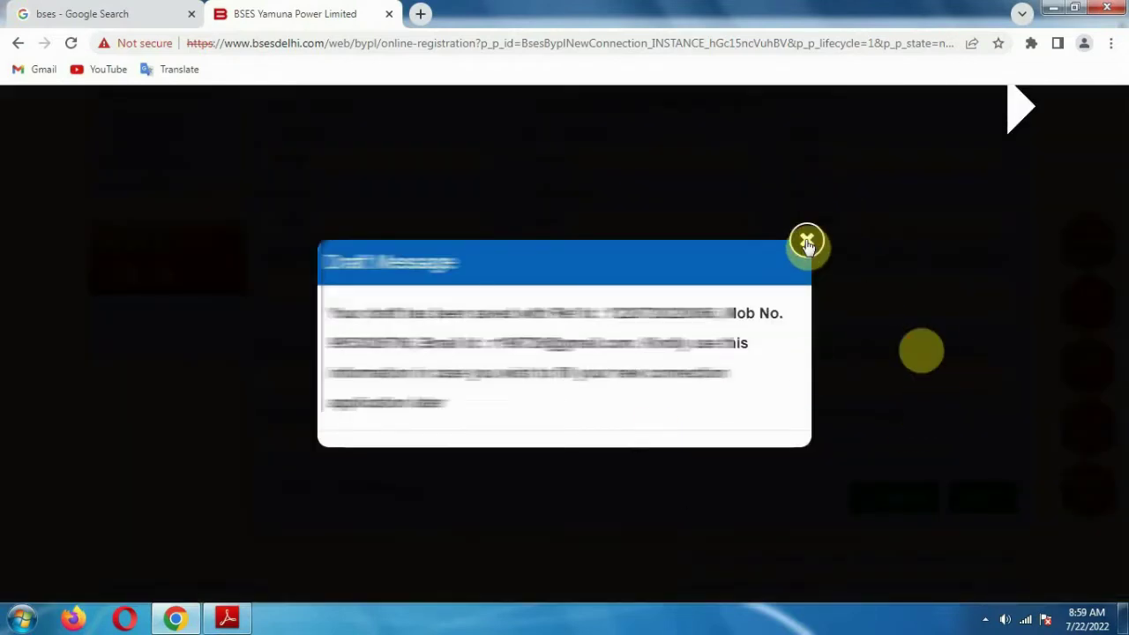
{"action": "left_click", "coordinate": [807, 245]}
{"action": "scroll", "coordinate": [760, 353], "scroll_direction": "up", "scroll_amount": 3}
{"action": "scroll", "coordinate": [760, 353], "scroll_direction": "down", "scroll_amount": 2}
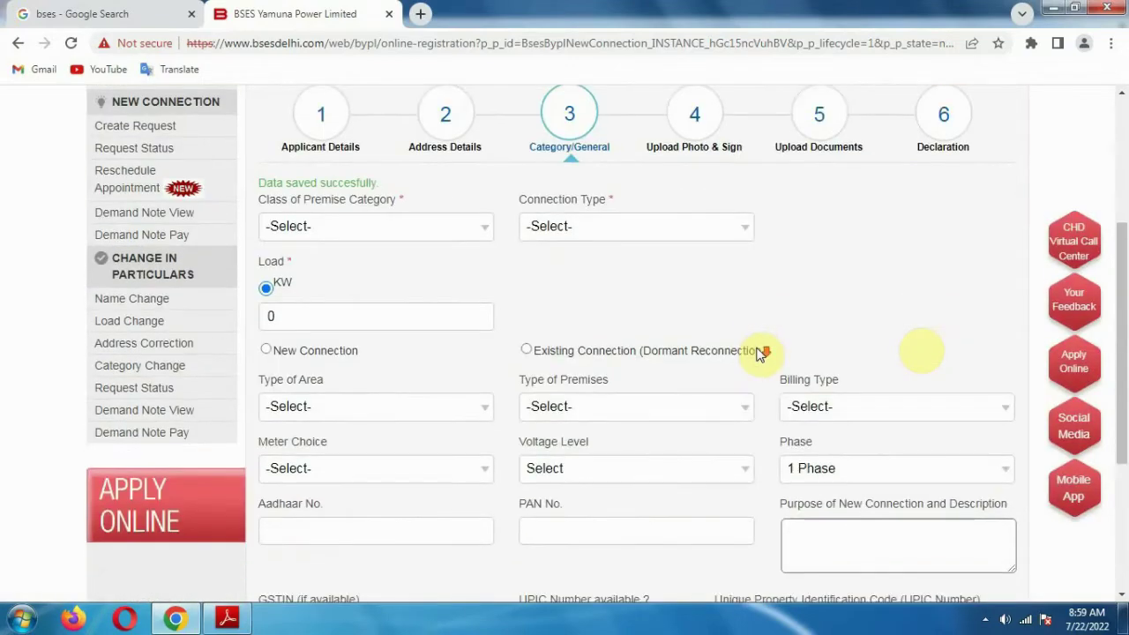
Set the class of premise category to Domestic in the Category/General section
{"action": "left_click_drag", "start_coordinate": [385, 113], "coordinate": [521, 92]}
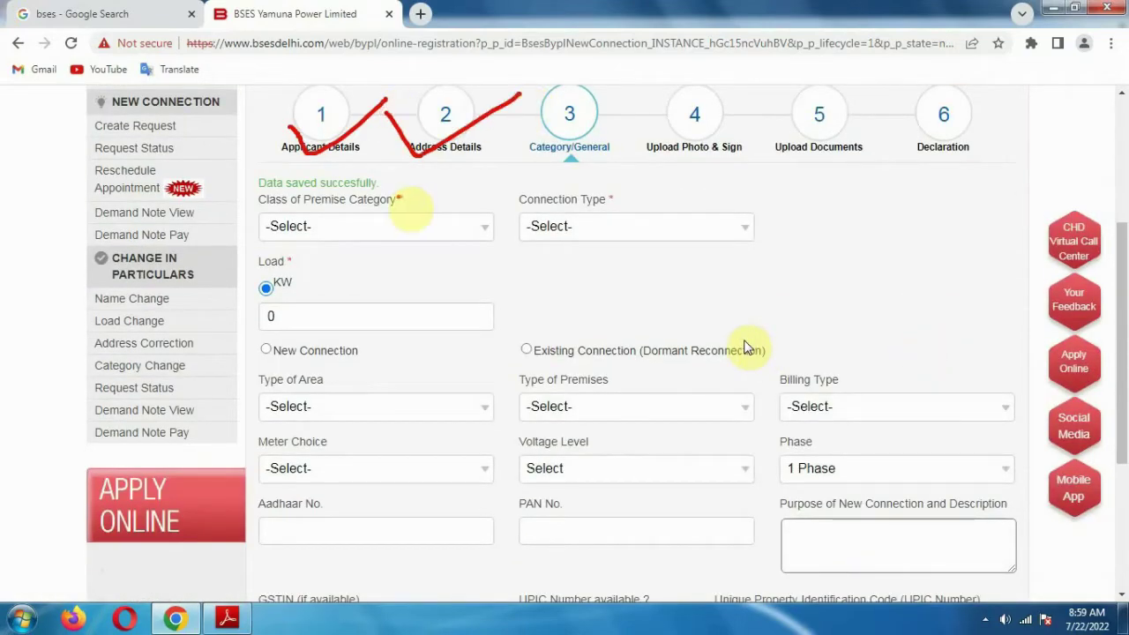
{"action": "left_click_drag", "start_coordinate": [261, 200], "coordinate": [411, 198]}
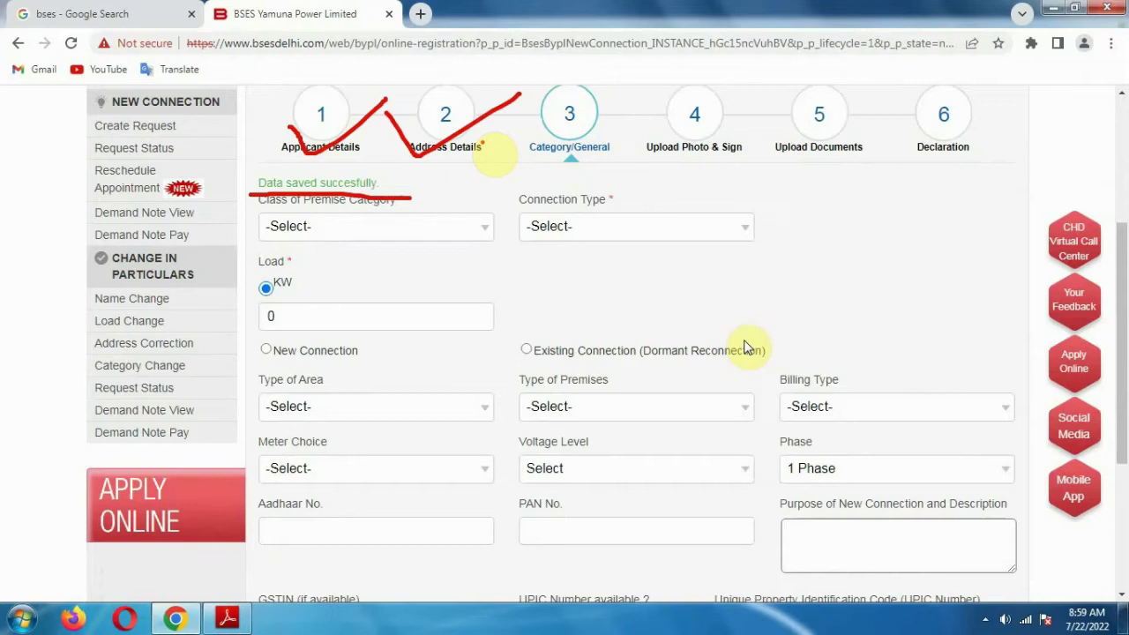
{"action": "left_click_drag", "start_coordinate": [536, 178], "coordinate": [608, 176]}
{"action": "mouse_move", "coordinate": [573, 88]}
{"action": "left_mouse_down"}
{"action": "mouse_move", "coordinate": [607, 80]}
{"action": "mouse_move", "coordinate": [629, 110]}
{"action": "mouse_move", "coordinate": [522, 81]}
{"action": "left_mouse_up"}
{"action": "left_click", "coordinate": [449, 227]}
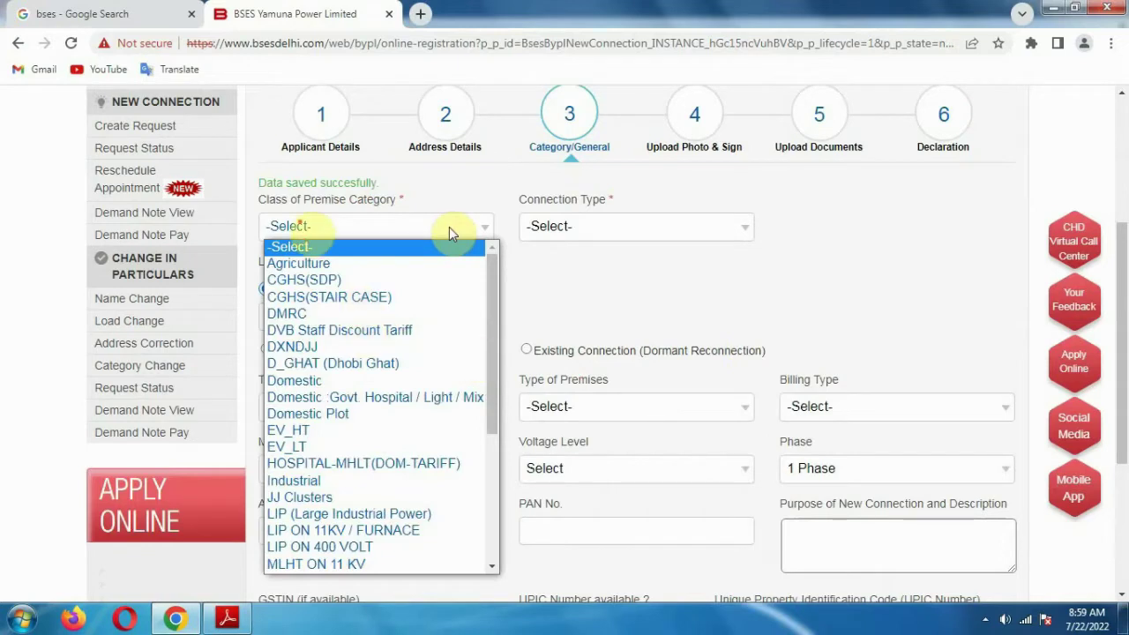
{"action": "mouse_move", "coordinate": [291, 216]}
{"action": "left_mouse_down"}
{"action": "mouse_move", "coordinate": [268, 226]}
{"action": "mouse_move", "coordinate": [285, 217]}
{"action": "mouse_move", "coordinate": [260, 203]}
{"action": "left_mouse_up"}
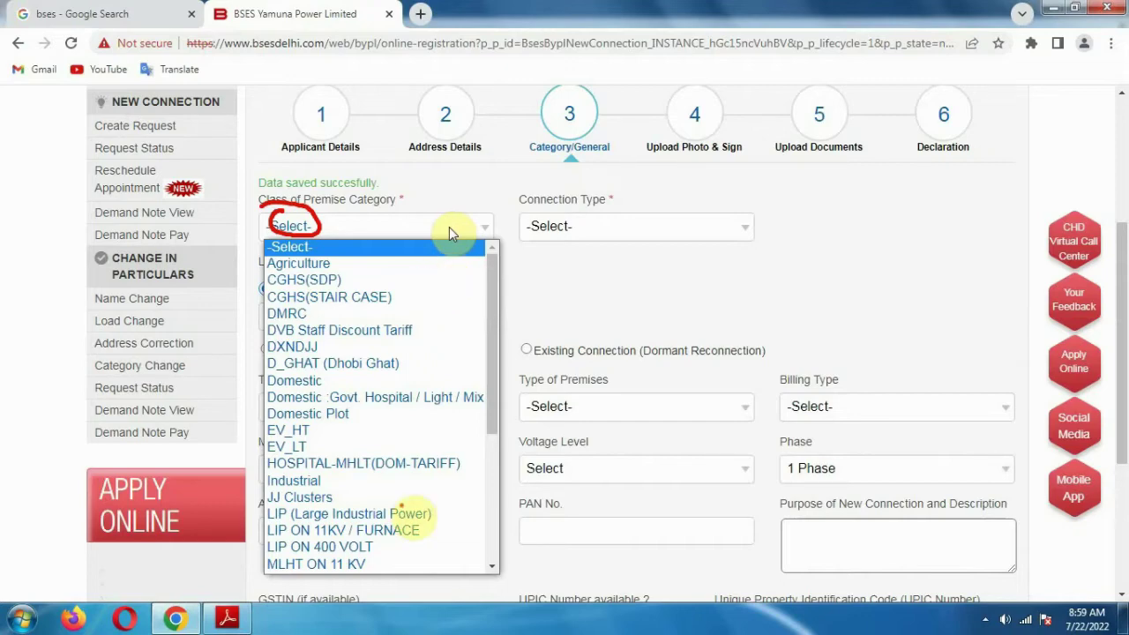
{"action": "scroll", "coordinate": [448, 227], "scroll_direction": "up", "scroll_amount": 1}
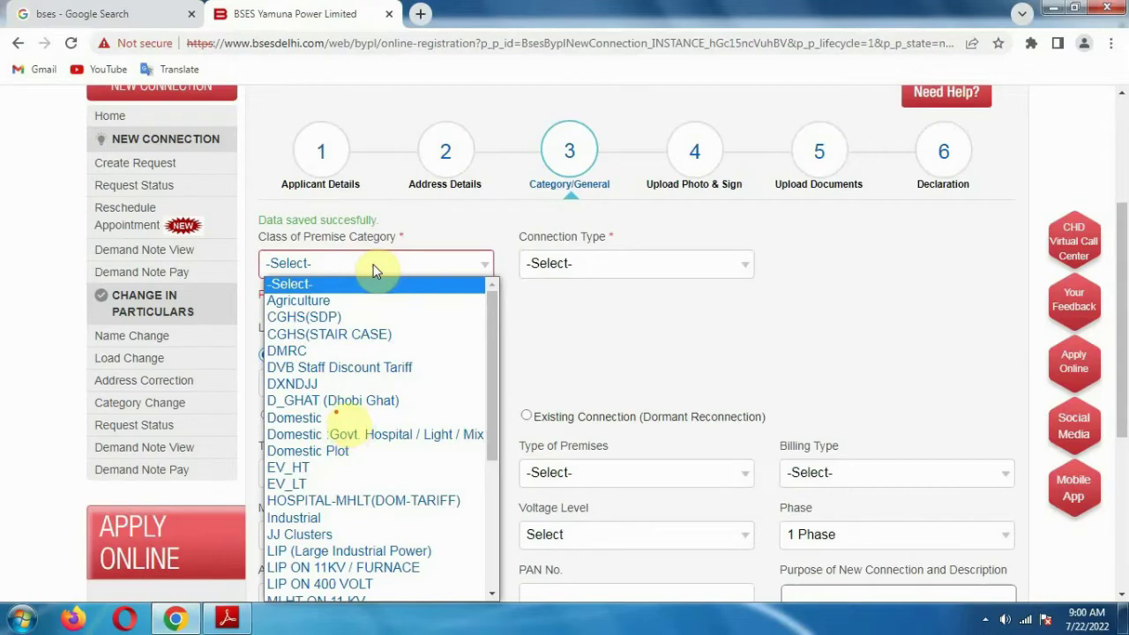
{"action": "mouse_move", "coordinate": [335, 414]}
{"action": "left_mouse_down"}
{"action": "mouse_move", "coordinate": [433, 414]}
{"action": "mouse_move", "coordinate": [437, 401]}
{"action": "left_mouse_up"}
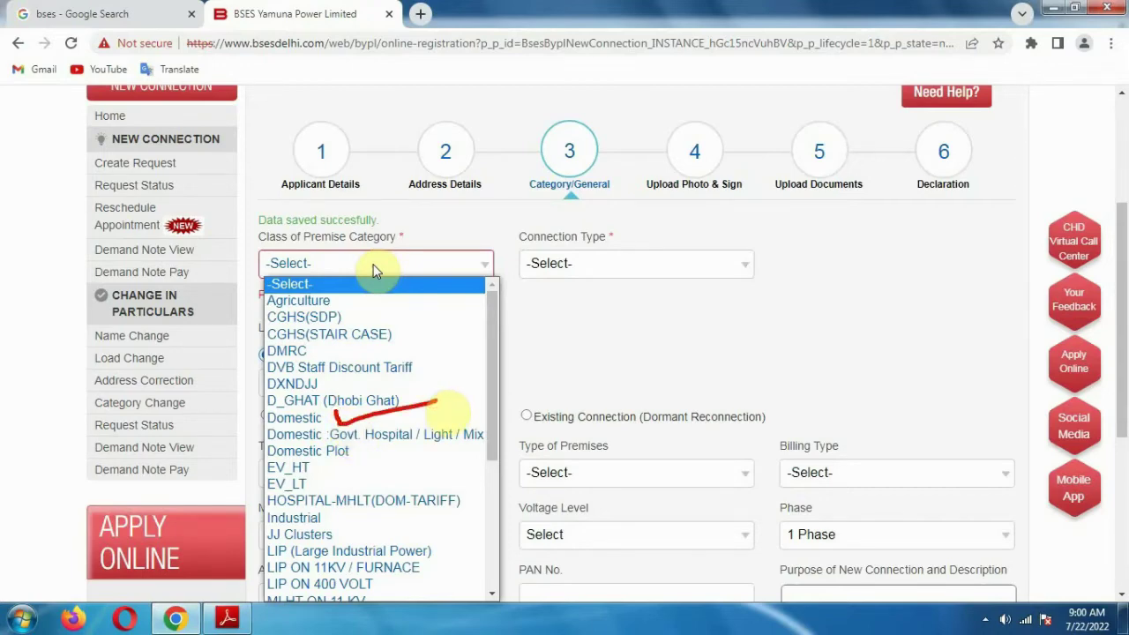
{"action": "left_click", "coordinate": [294, 417]}
Set the connection type to GENERAL CATEGORY
{"action": "left_click", "coordinate": [588, 262]}
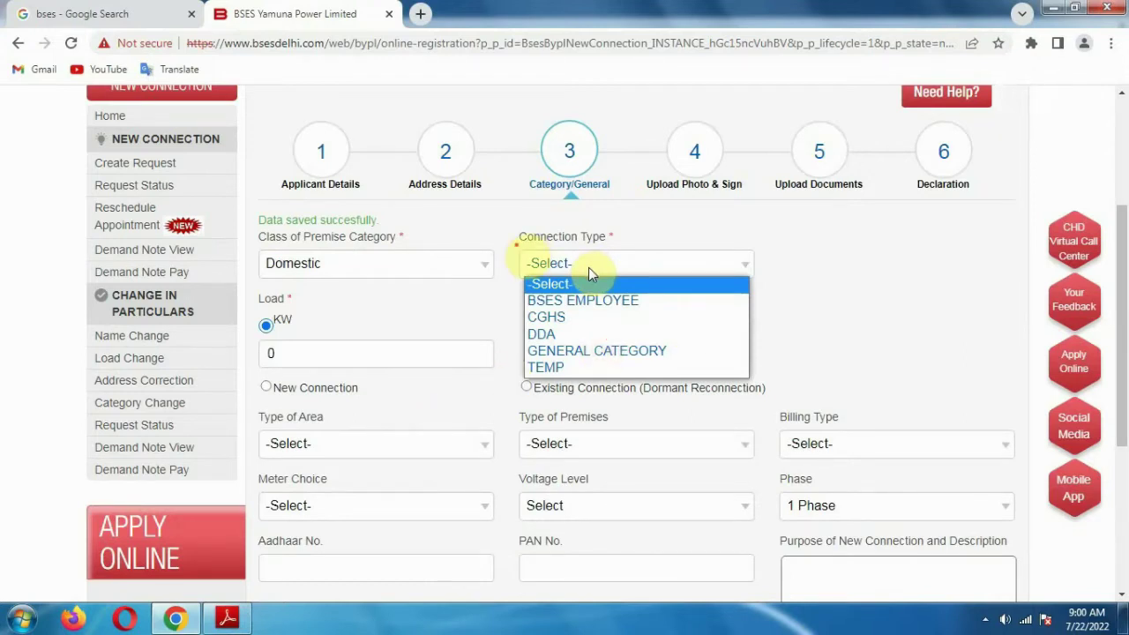
{"action": "mouse_move", "coordinate": [520, 220]}
{"action": "left_mouse_down"}
{"action": "mouse_move", "coordinate": [509, 244]}
{"action": "mouse_move", "coordinate": [486, 254]}
{"action": "left_mouse_up"}
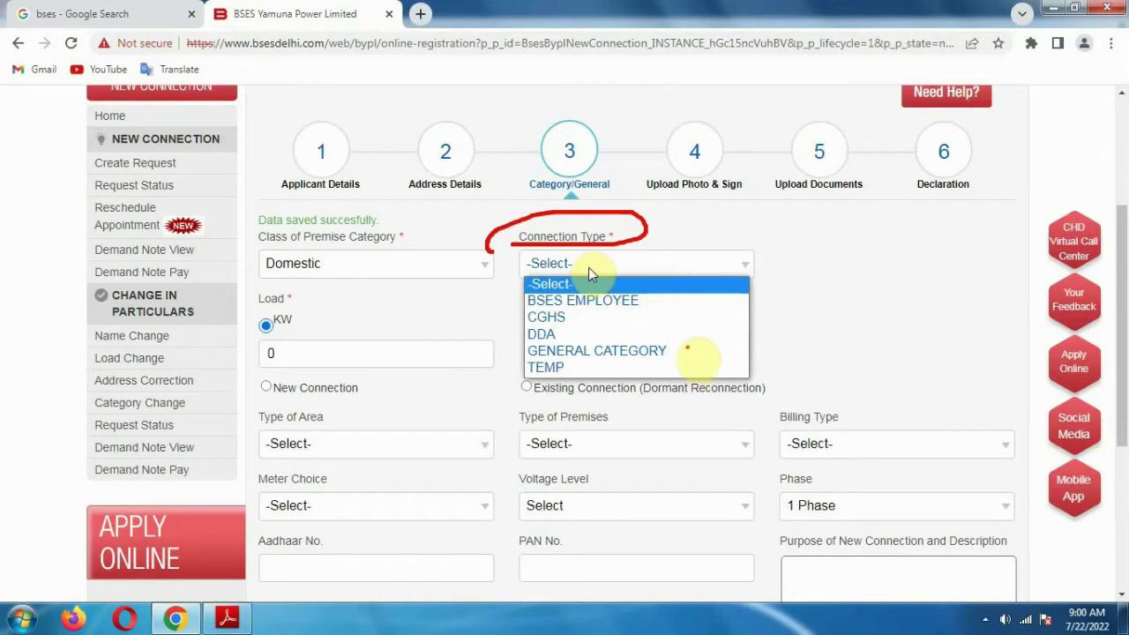
{"action": "mouse_move", "coordinate": [681, 344]}
{"action": "left_mouse_down"}
{"action": "mouse_move", "coordinate": [704, 368]}
{"action": "mouse_move", "coordinate": [754, 321]}
{"action": "left_mouse_up"}
{"action": "left_click", "coordinate": [714, 350]}
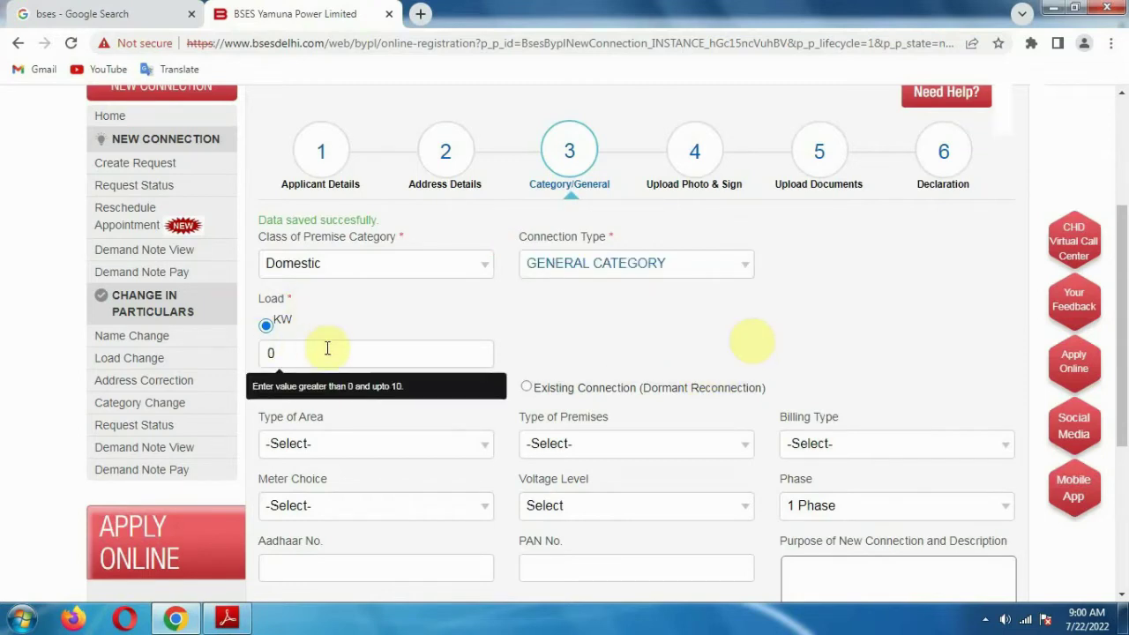
Set the requested connection load to 1 KW
{"action": "left_click_drag", "start_coordinate": [298, 317], "coordinate": [360, 306]}
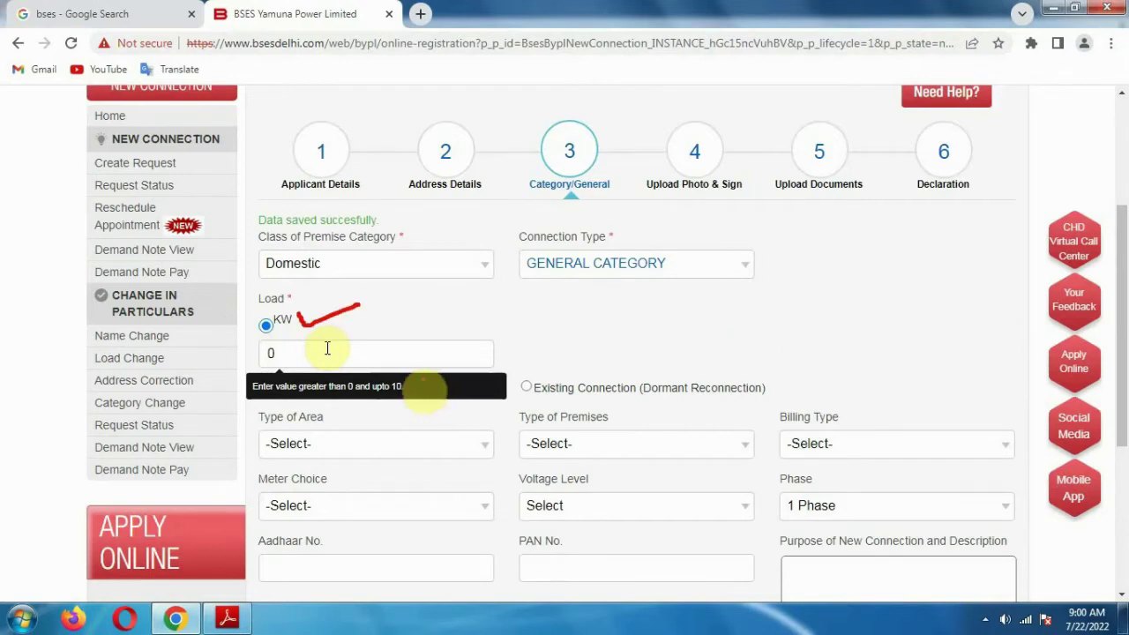
{"action": "left_click_drag", "start_coordinate": [258, 398], "coordinate": [432, 397]}
{"action": "left_click", "coordinate": [445, 301]}
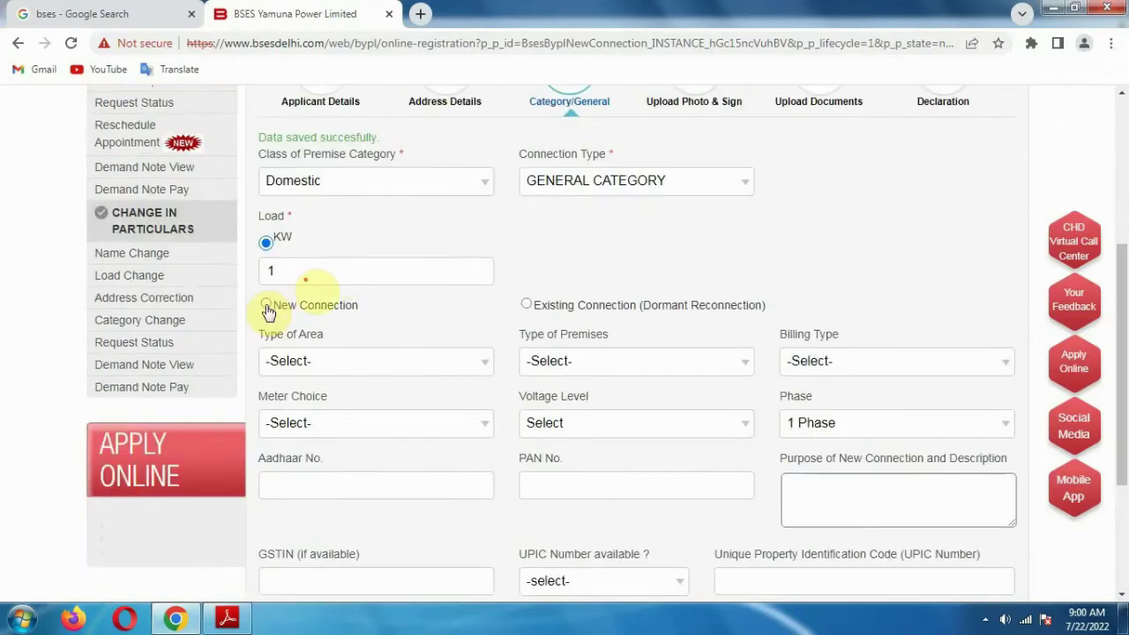
Specify the requested connection as a New Connection and a Permanent Connection
{"action": "mouse_move", "coordinate": [269, 264]}
{"action": "left_mouse_down"}
{"action": "mouse_move", "coordinate": [276, 282]}
{"action": "mouse_move", "coordinate": [303, 261]}
{"action": "mouse_move", "coordinate": [280, 256]}
{"action": "left_mouse_up"}
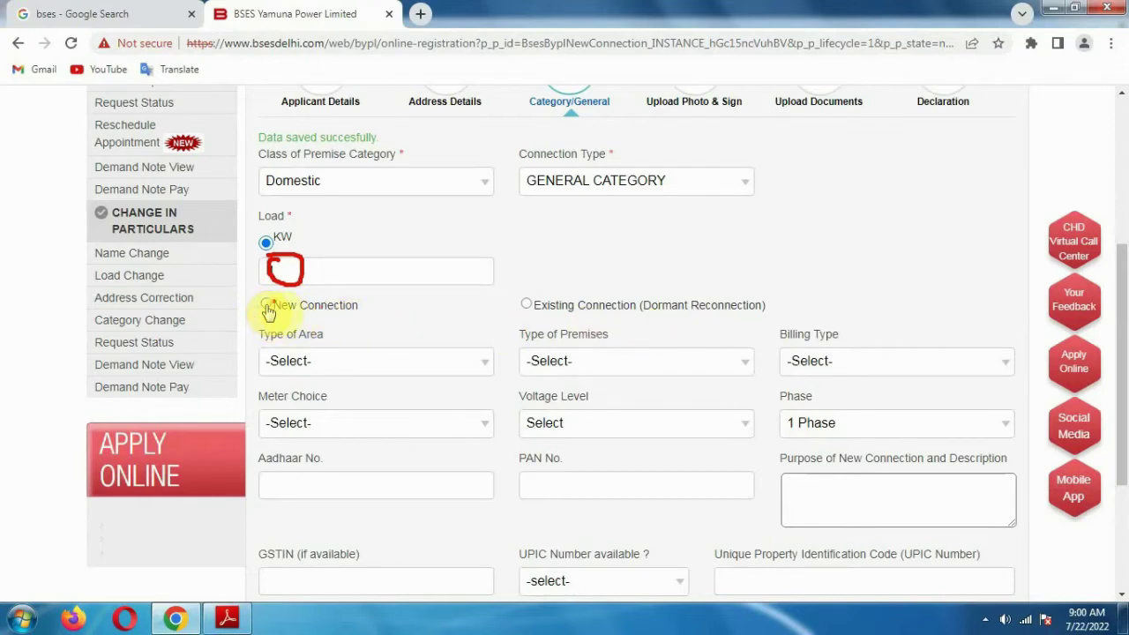
{"action": "mouse_move", "coordinate": [261, 296]}
{"action": "left_mouse_down"}
{"action": "mouse_move", "coordinate": [251, 326]}
{"action": "mouse_move", "coordinate": [370, 300]}
{"action": "mouse_move", "coordinate": [229, 283]}
{"action": "left_mouse_up"}
{"action": "left_click", "coordinate": [267, 306]}
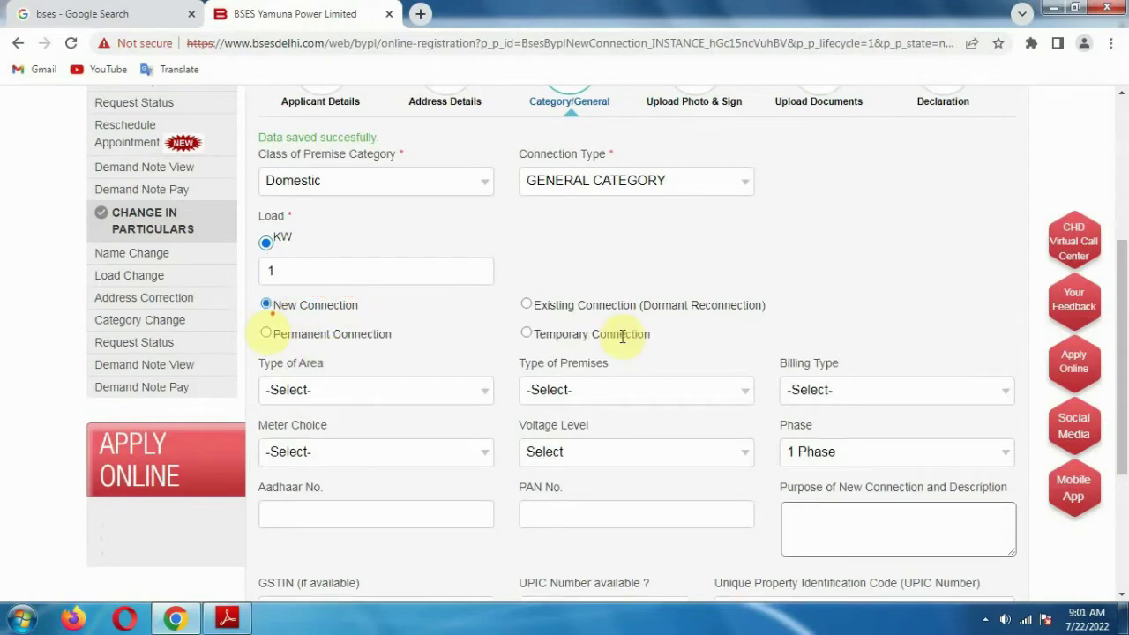
{"action": "mouse_move", "coordinate": [385, 323]}
{"action": "left_mouse_down"}
{"action": "mouse_move", "coordinate": [267, 315]}
{"action": "mouse_move", "coordinate": [283, 352]}
{"action": "mouse_move", "coordinate": [308, 311]}
{"action": "left_mouse_up"}
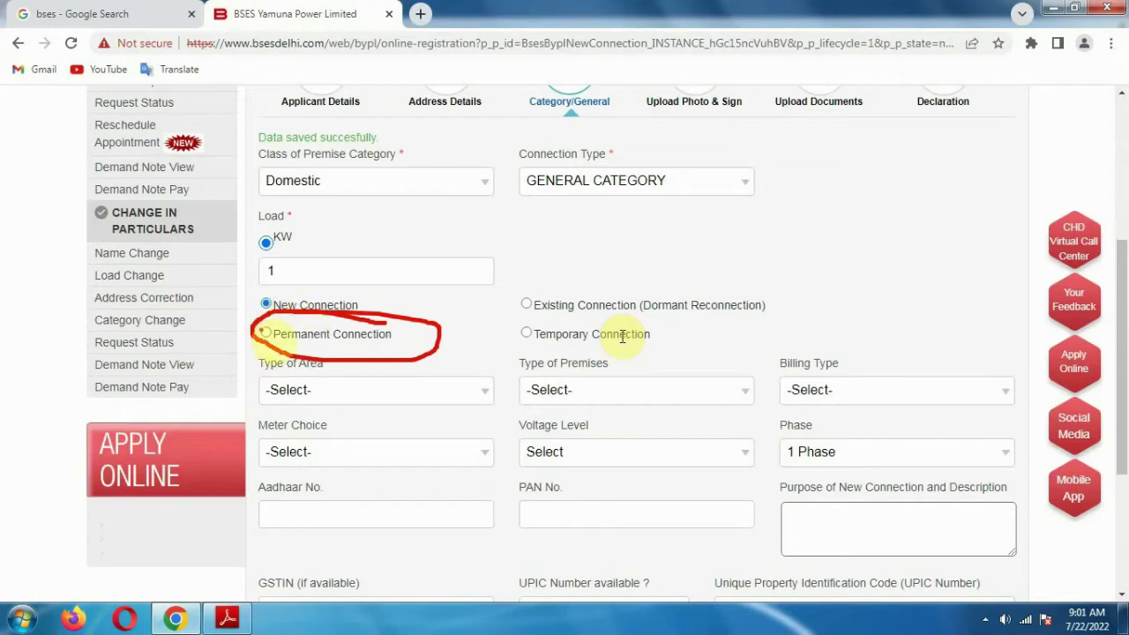
{"action": "left_click_drag", "start_coordinate": [262, 323], "coordinate": [263, 328]}
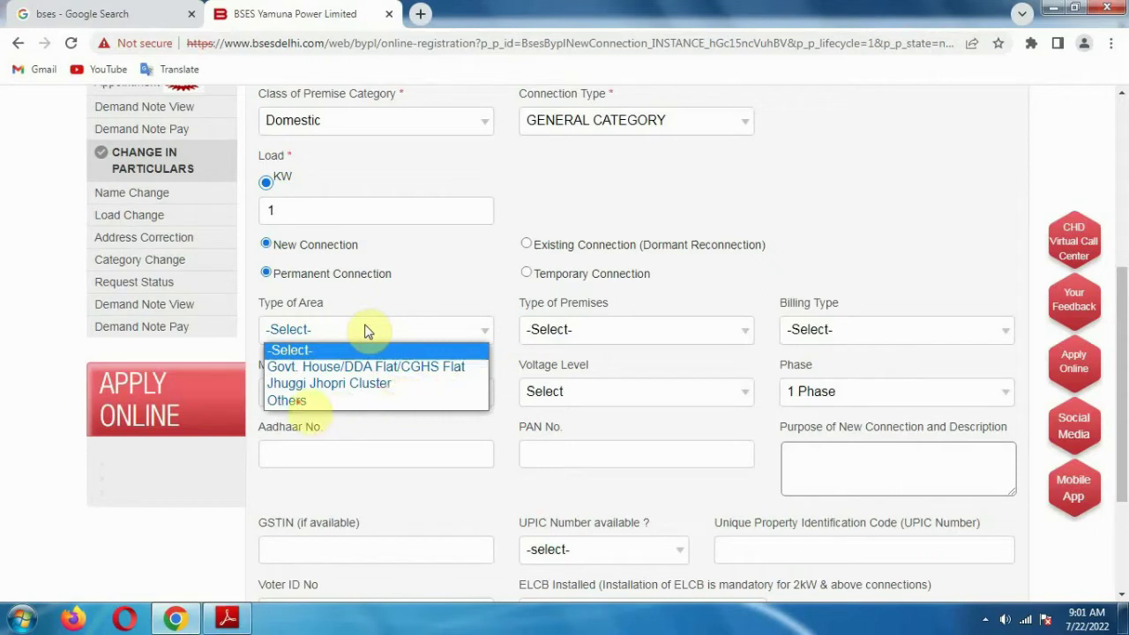
Set both the type of area and the type of premises to Others
{"action": "left_click", "coordinate": [286, 401]}
{"action": "left_click", "coordinate": [577, 329]}
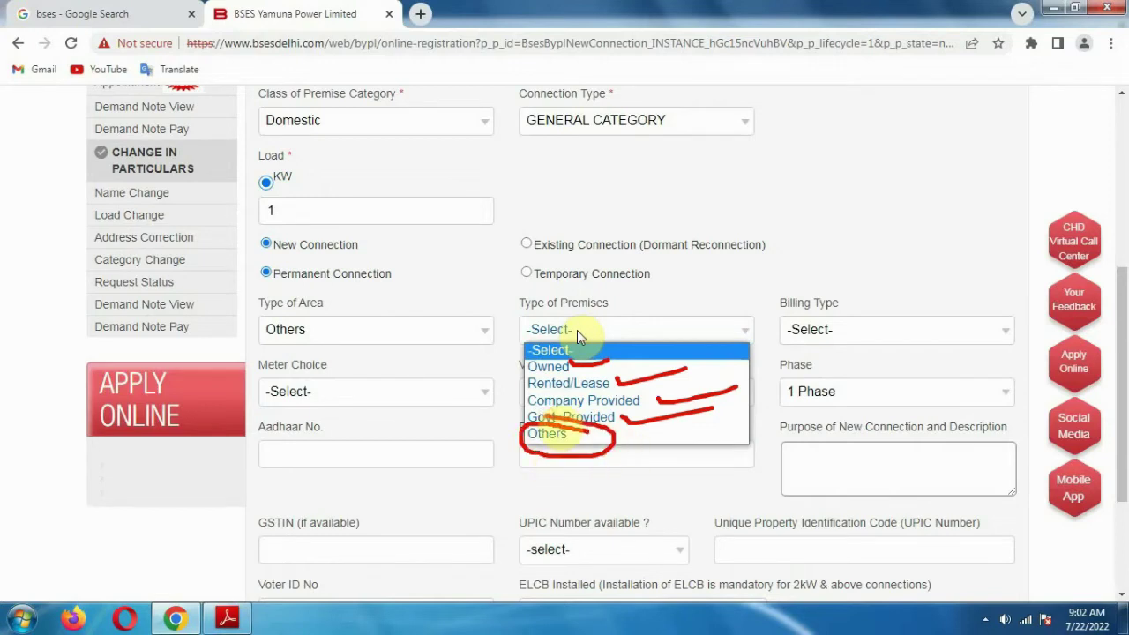
Set the billing type to Post-Paid and the meter choice to BSES Meter
{"action": "left_click", "coordinate": [855, 330]}
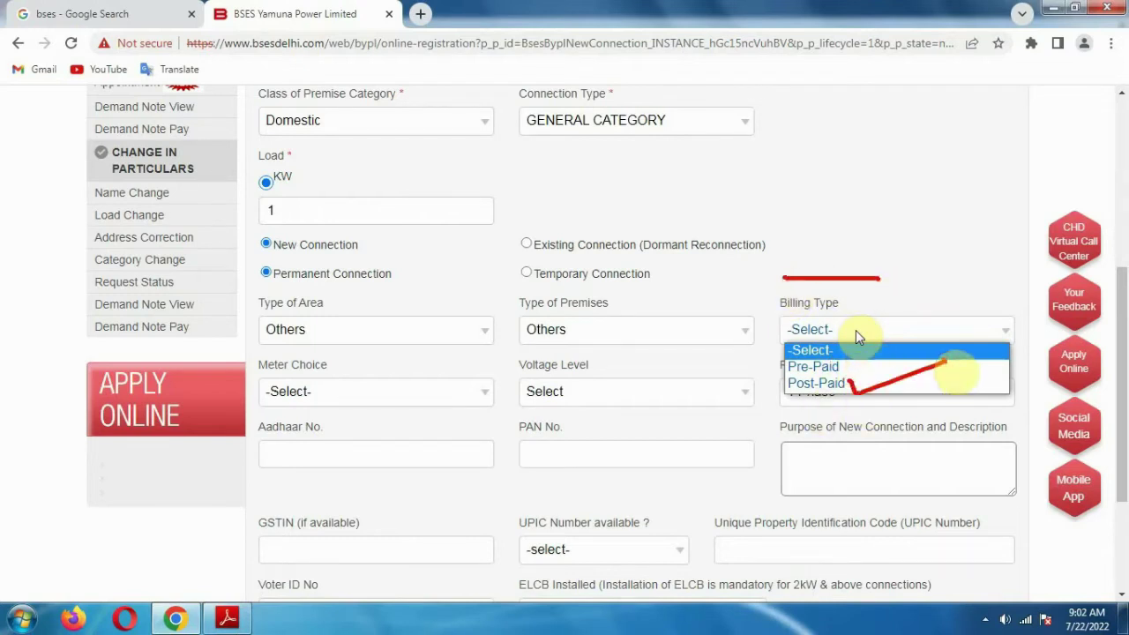
{"action": "left_click", "coordinate": [348, 391]}
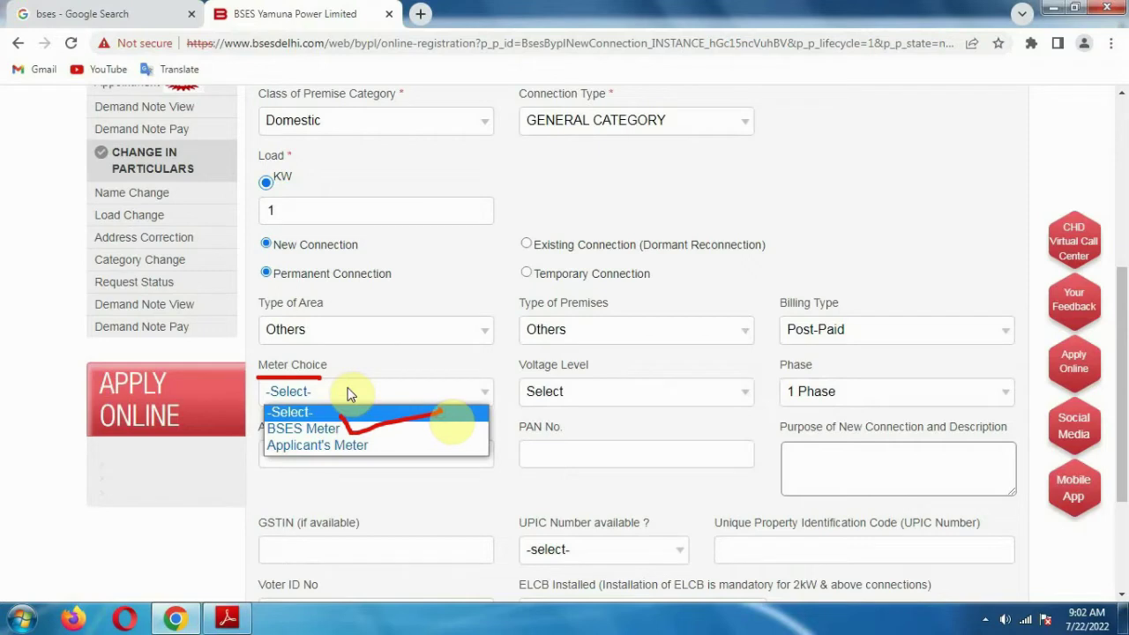
{"action": "left_click", "coordinate": [302, 427]}
Set the voltage level to LT and check the phase selection for the connection
{"action": "left_click", "coordinate": [547, 390]}
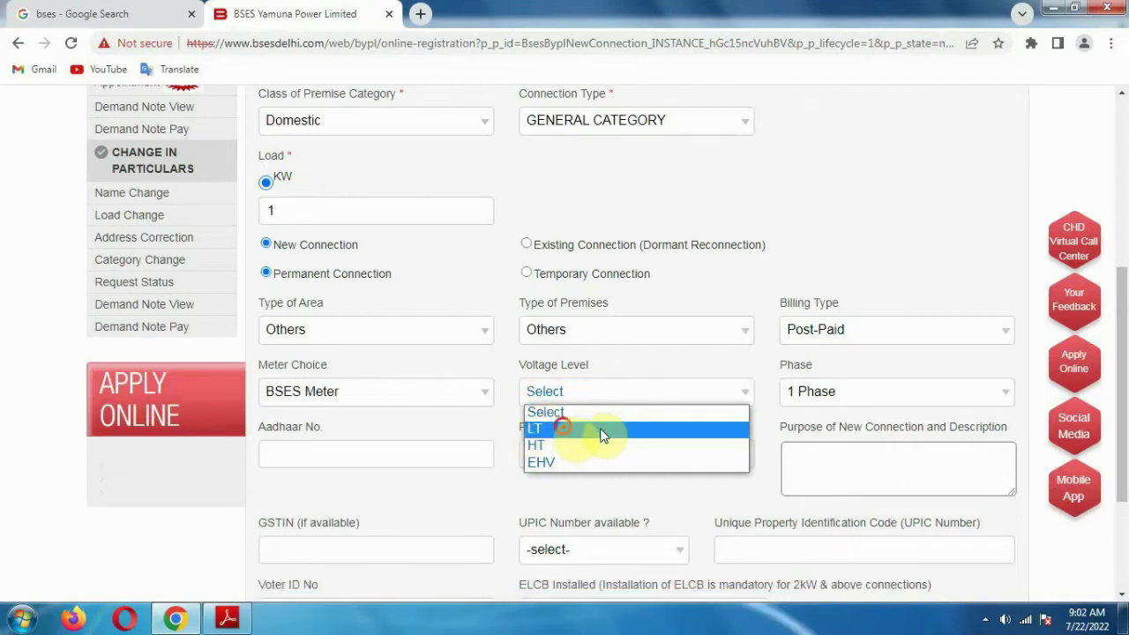
{"action": "left_click", "coordinate": [603, 432]}
{"action": "left_click", "coordinate": [863, 395]}
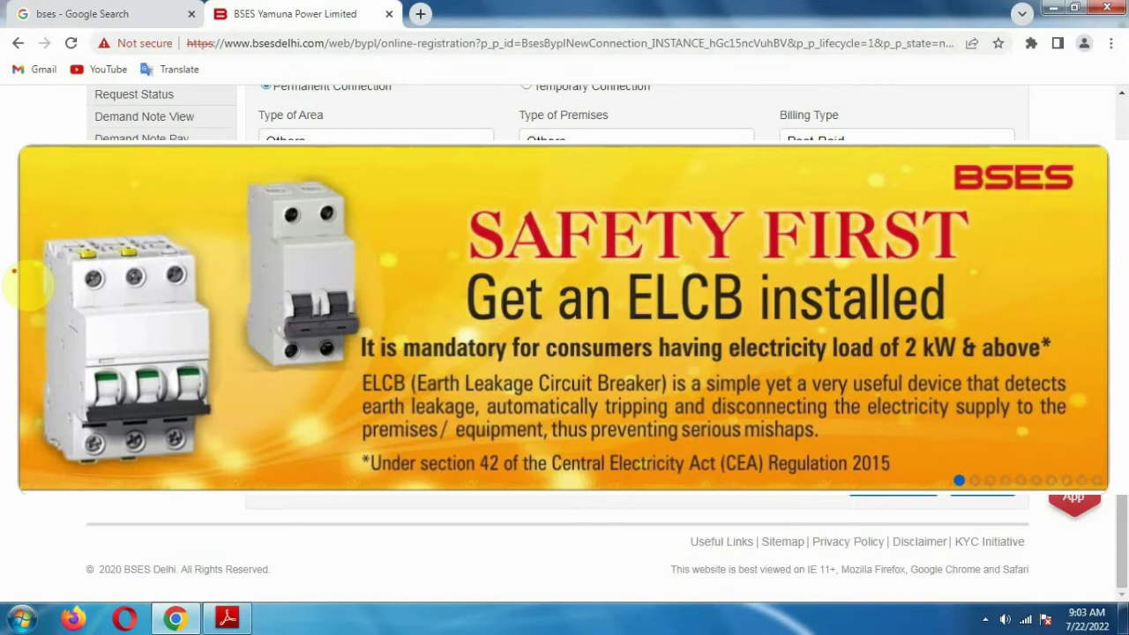
Open the ELCB Installed choices for the requested connection
{"action": "left_click", "coordinate": [14, 272]}
{"action": "left_click", "coordinate": [615, 425]}
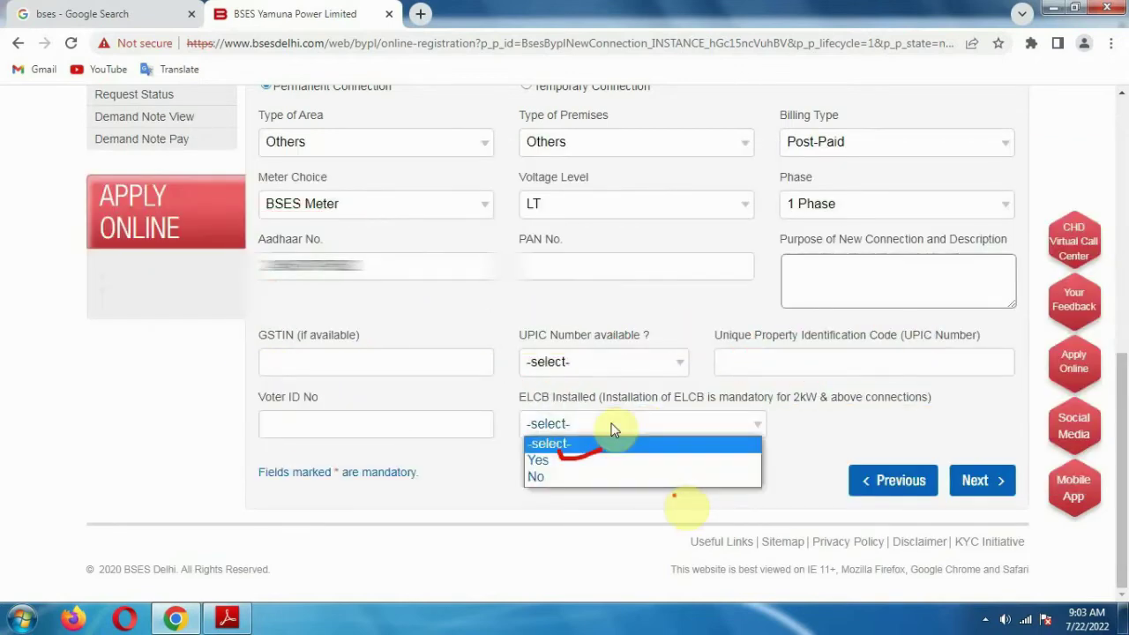
{"action": "left_click_drag", "start_coordinate": [540, 472], "coordinate": [527, 474]}
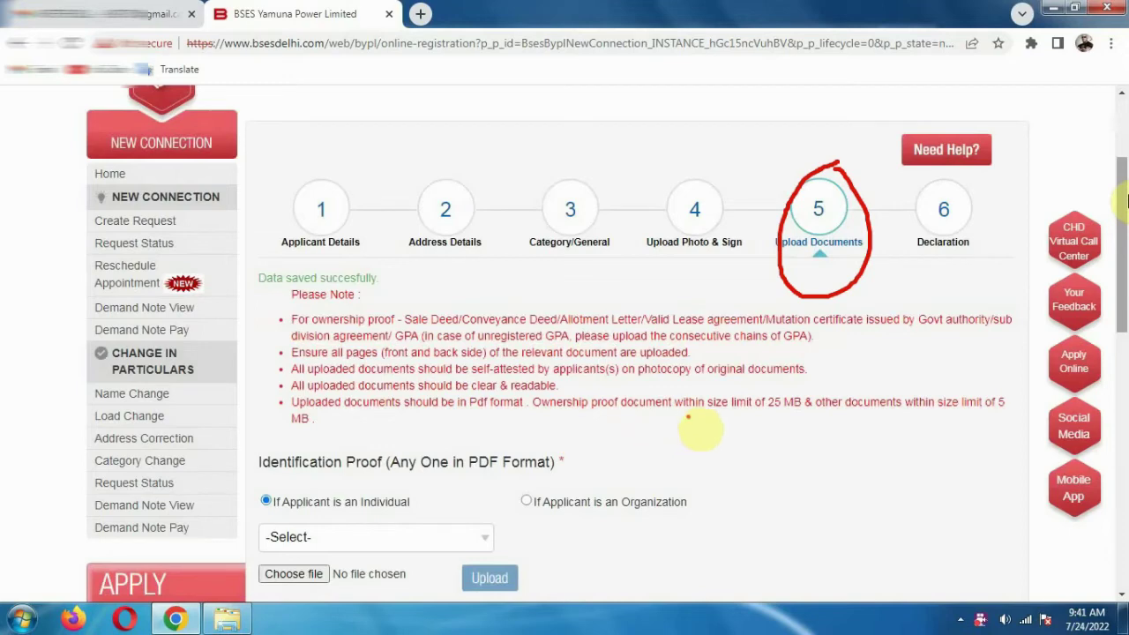
Check the size limits for uploaded documents and choose Aadhaar Card as the individual applicant's identification proof
{"action": "left_click_drag", "start_coordinate": [470, 414], "coordinate": [520, 414]}
{"action": "left_click_drag", "start_coordinate": [710, 413], "coordinate": [785, 414]}
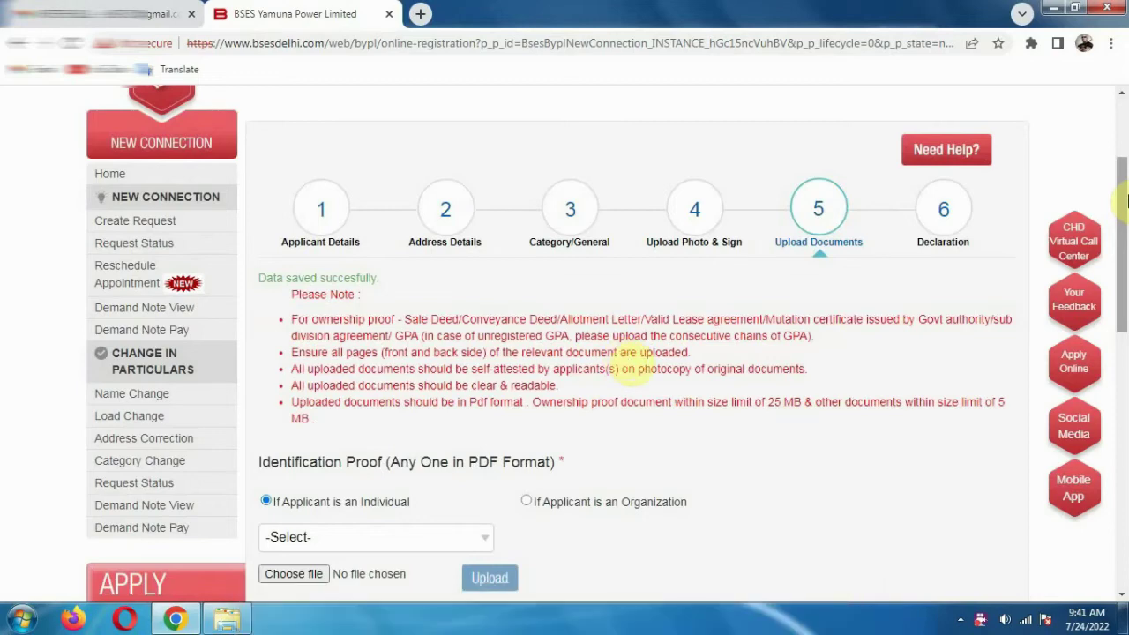
{"action": "left_click", "coordinate": [323, 596]}
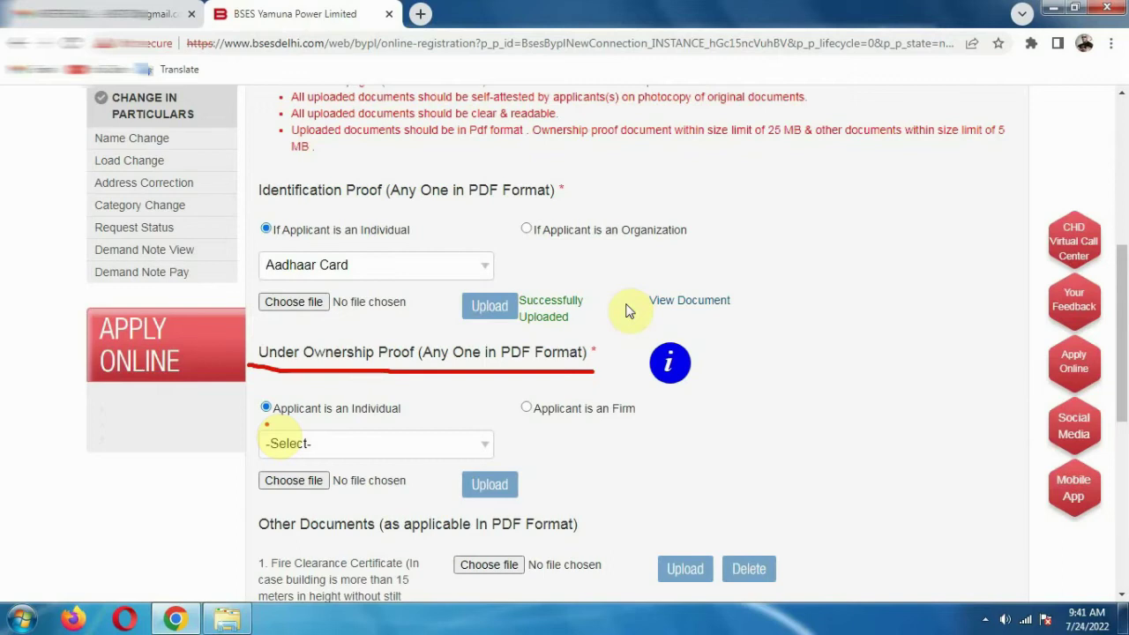
Review the ownership proof types for an individual applicant, including General Power of Attorney (GPA), and the additional documents listed for upload
{"action": "mouse_move", "coordinate": [281, 427]}
{"action": "left_mouse_down"}
{"action": "mouse_move", "coordinate": [353, 472]}
{"action": "mouse_move", "coordinate": [268, 429]}
{"action": "left_mouse_up"}
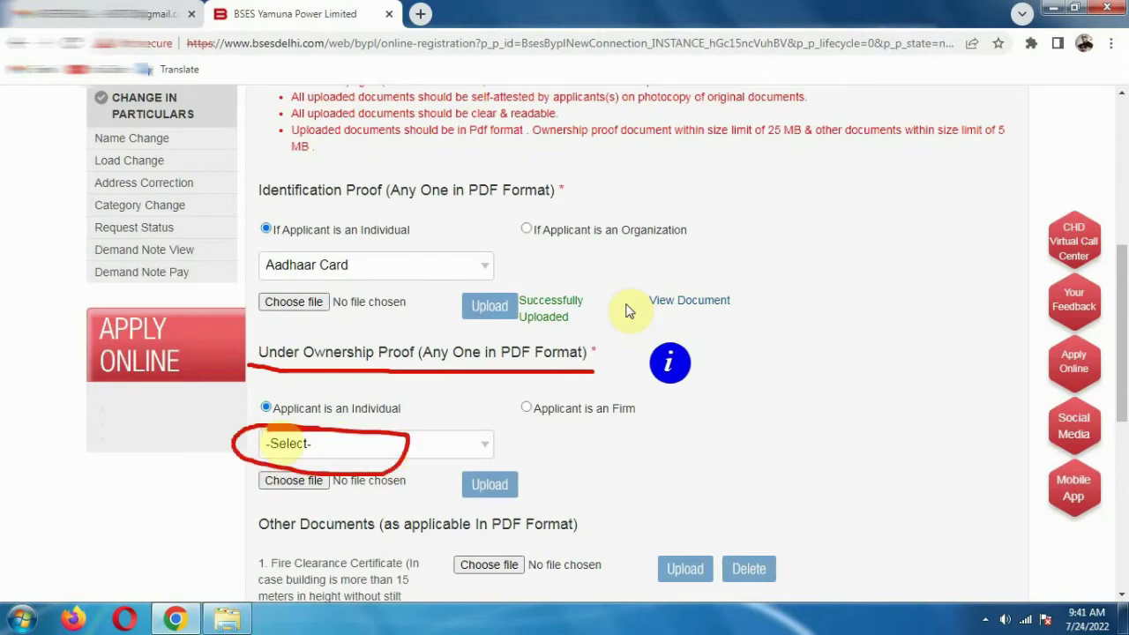
{"action": "scroll", "coordinate": [628, 310], "scroll_direction": "down", "scroll_amount": 3}
{"action": "left_click", "coordinate": [360, 206]}
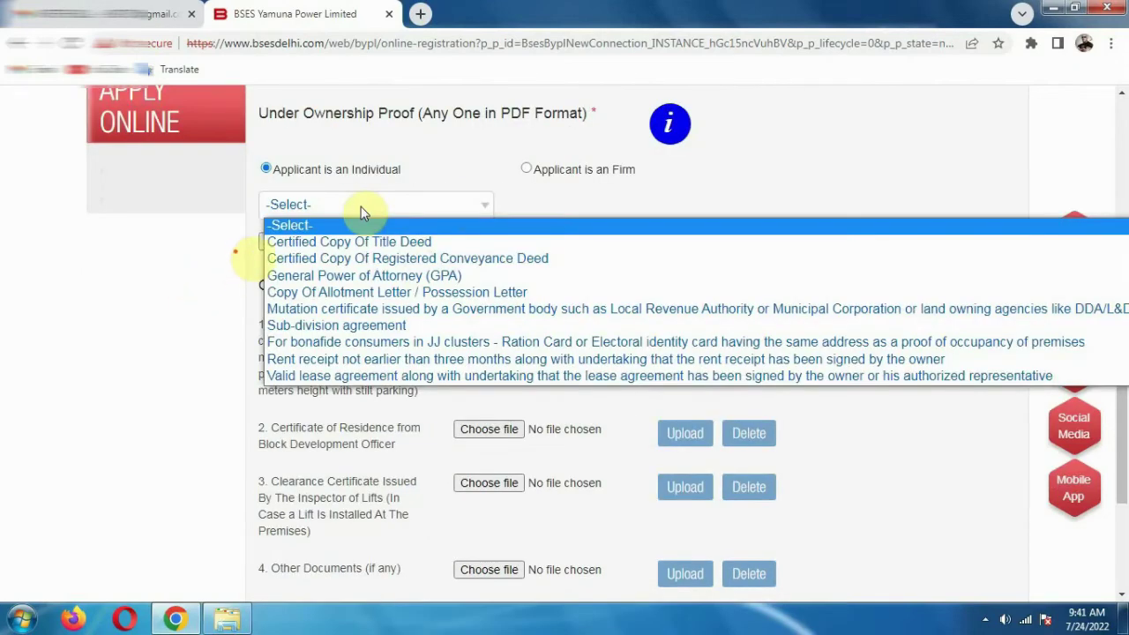
{"action": "left_click_drag", "start_coordinate": [227, 240], "coordinate": [293, 237]}
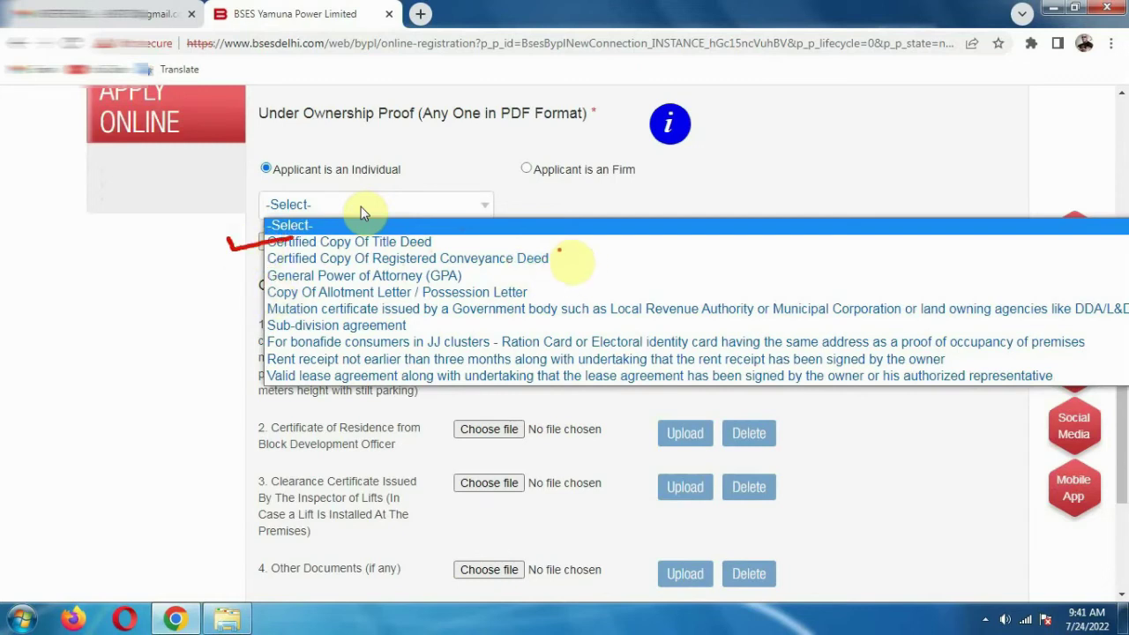
{"action": "mouse_move", "coordinate": [474, 278]}
{"action": "left_mouse_down"}
{"action": "mouse_move", "coordinate": [468, 268]}
{"action": "mouse_move", "coordinate": [568, 266]}
{"action": "left_mouse_up"}
{"action": "left_click", "coordinate": [450, 280]}
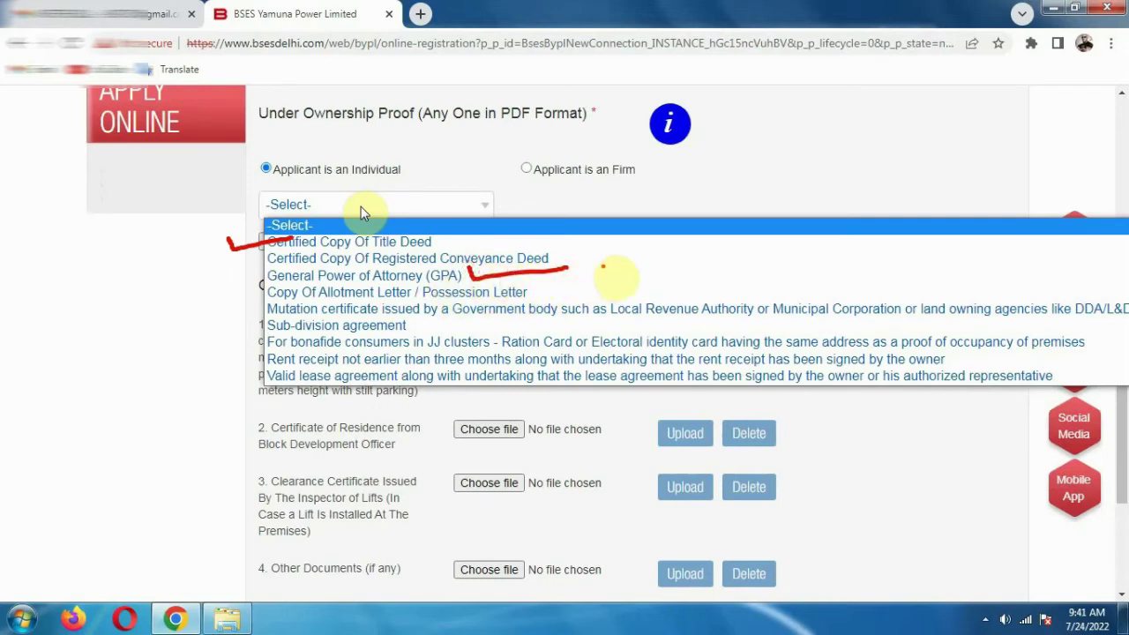
{"action": "key", "text": "e"}
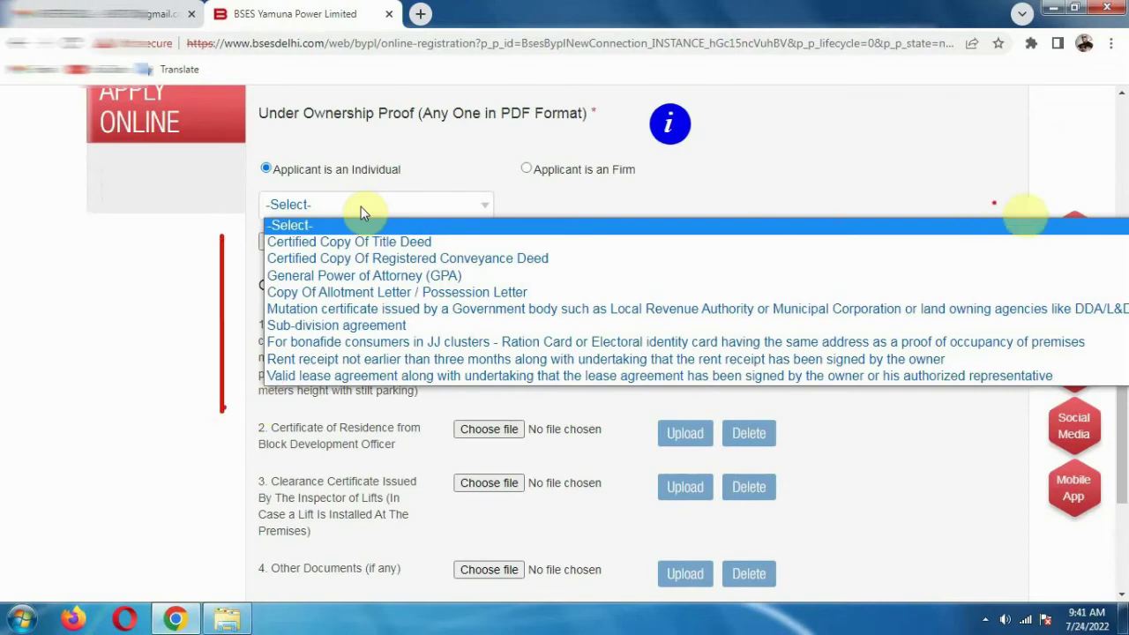
{"action": "left_click_drag", "start_coordinate": [999, 219], "coordinate": [1003, 381]}
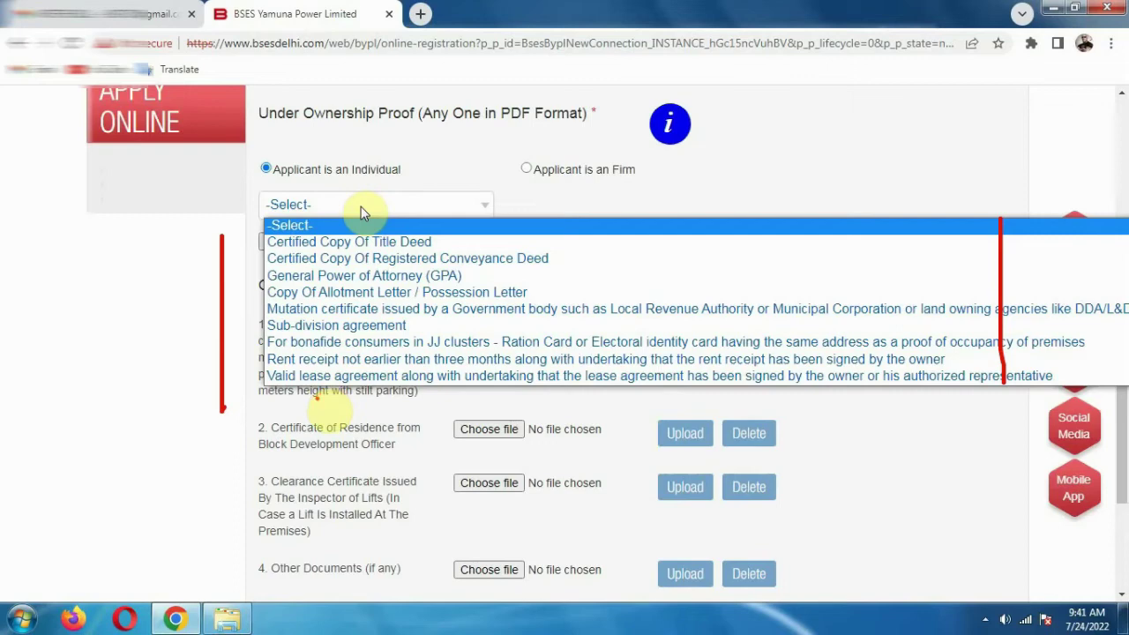
{"action": "key", "text": "e"}
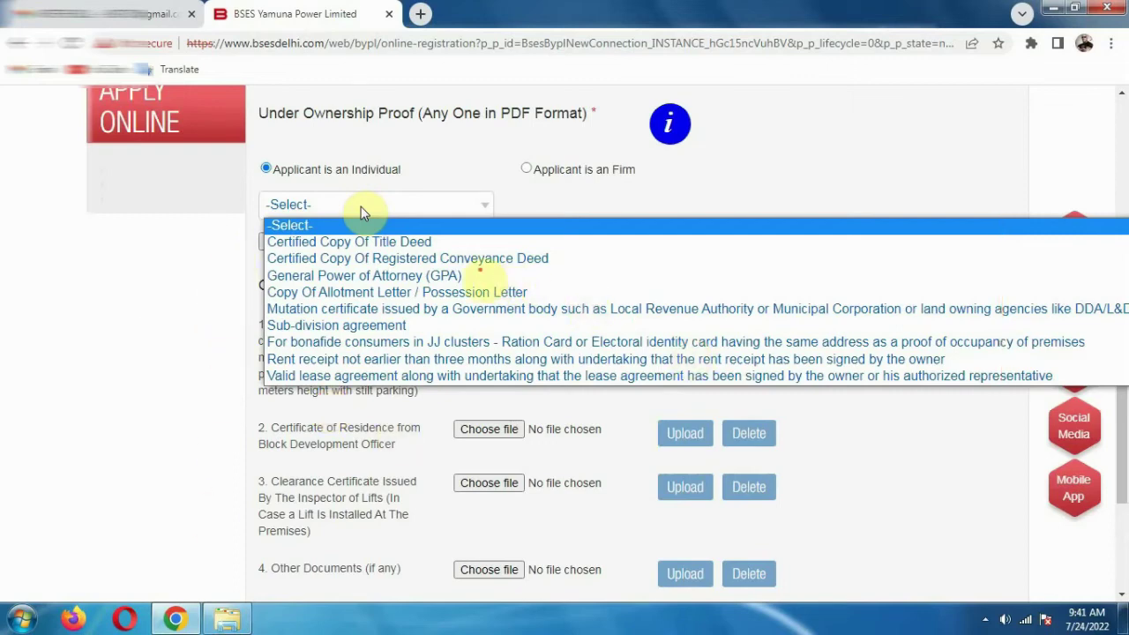
{"action": "mouse_move", "coordinate": [474, 264]}
{"action": "left_mouse_down"}
{"action": "mouse_move", "coordinate": [476, 277]}
{"action": "mouse_move", "coordinate": [613, 257]}
{"action": "left_mouse_up"}
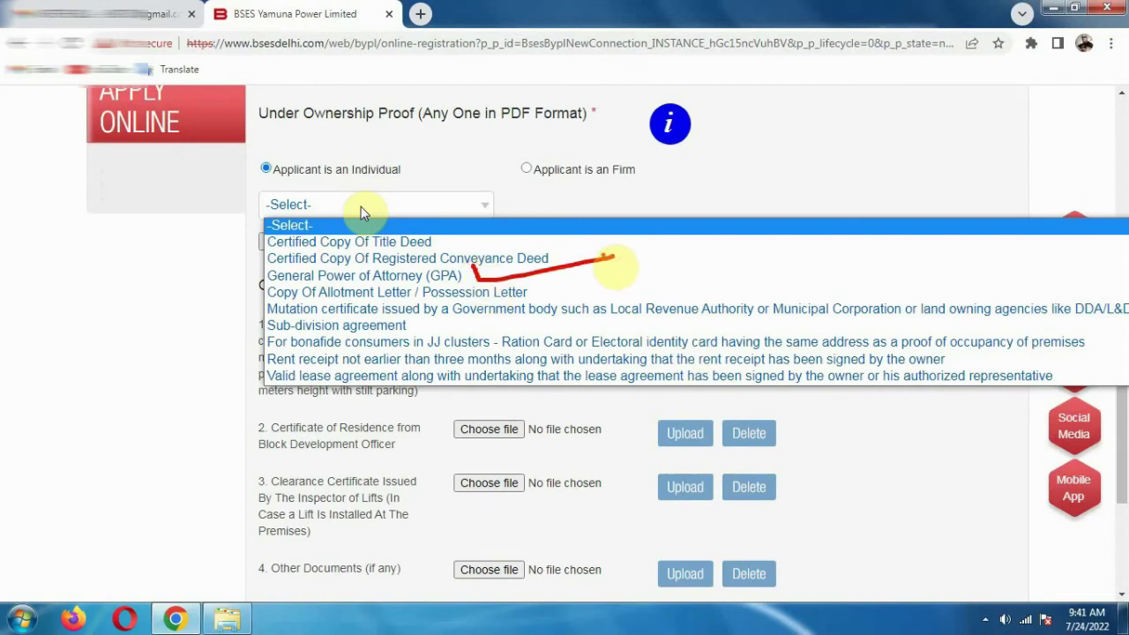
{"action": "left_click", "coordinate": [361, 595]}
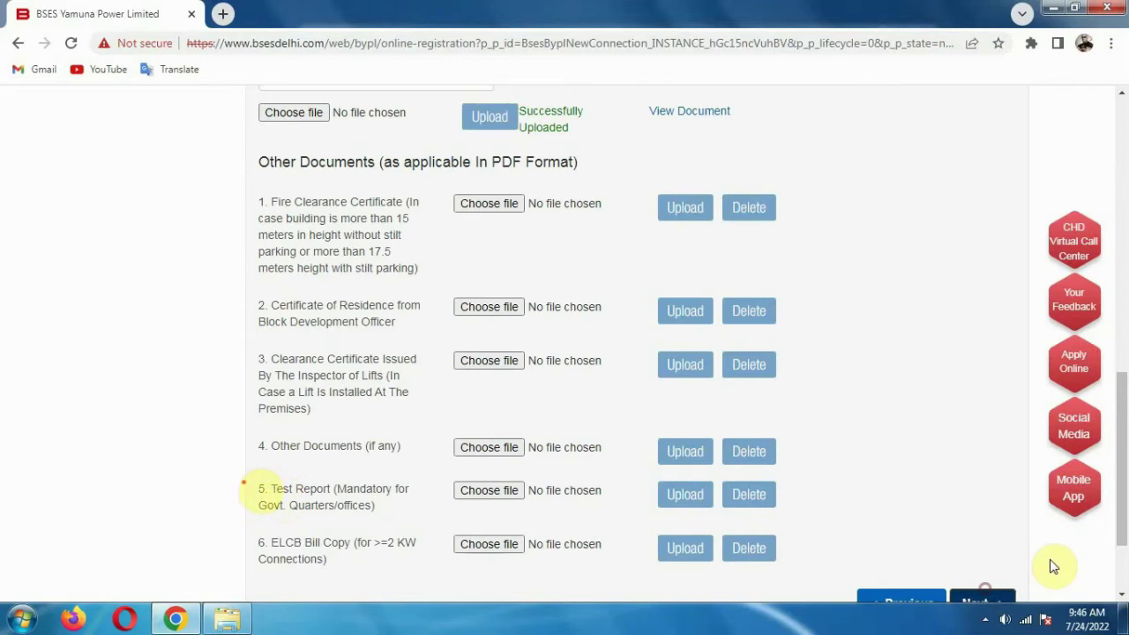
{"action": "left_click_drag", "start_coordinate": [261, 467], "coordinate": [395, 467]}
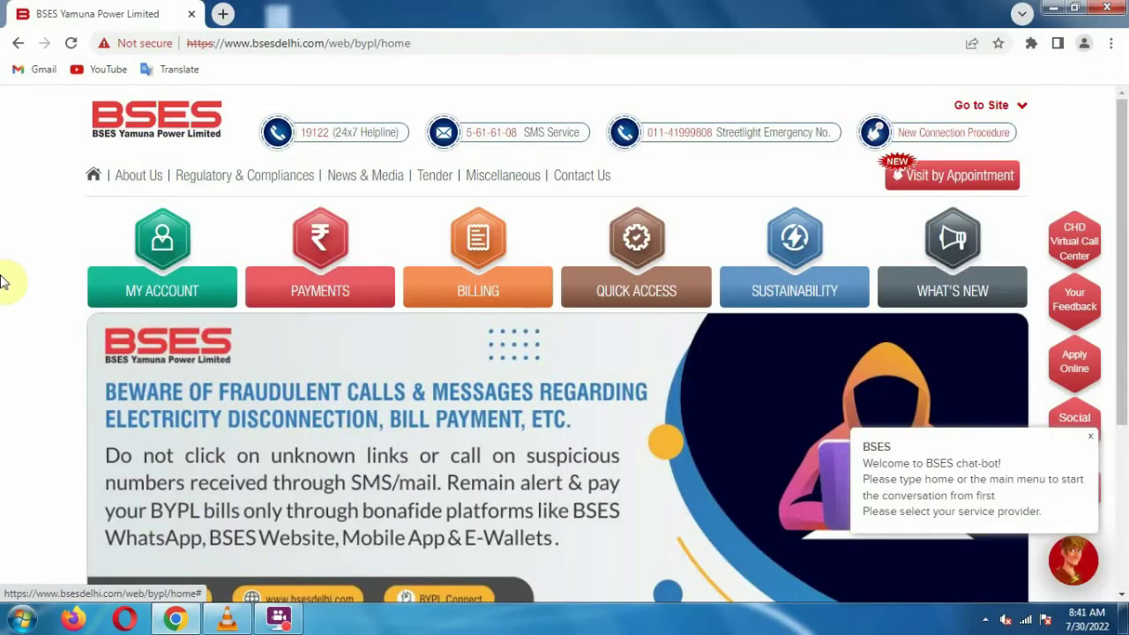
Open the online New Connection application page from the BSES Yamuna Power Limited home page
{"action": "mouse_move", "coordinate": [121, 291]}
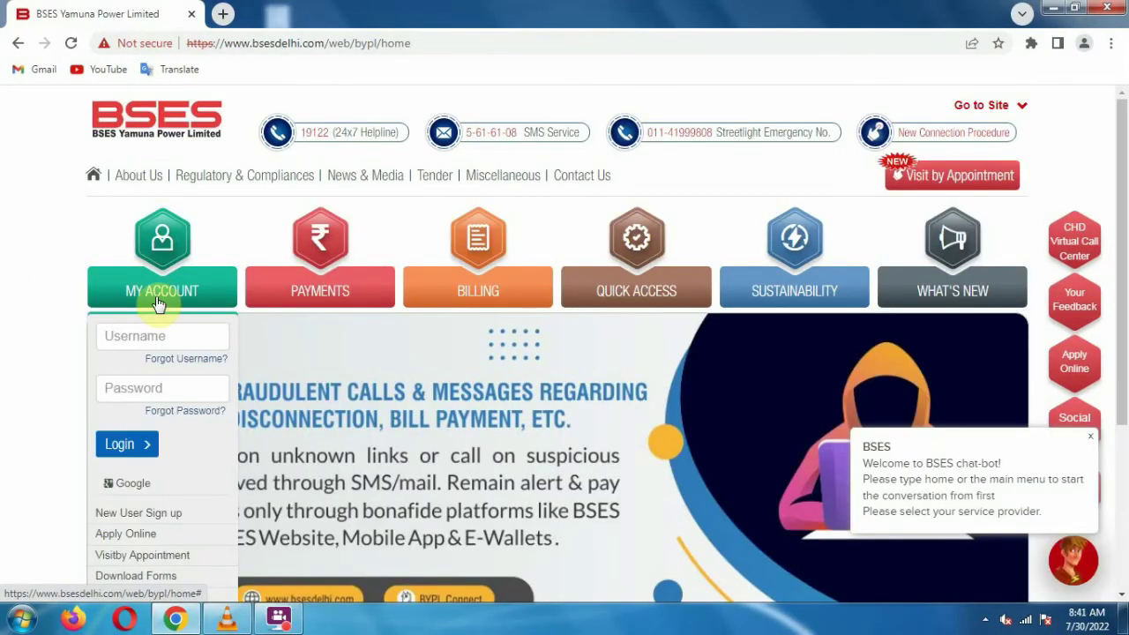
{"action": "left_click", "coordinate": [125, 539]}
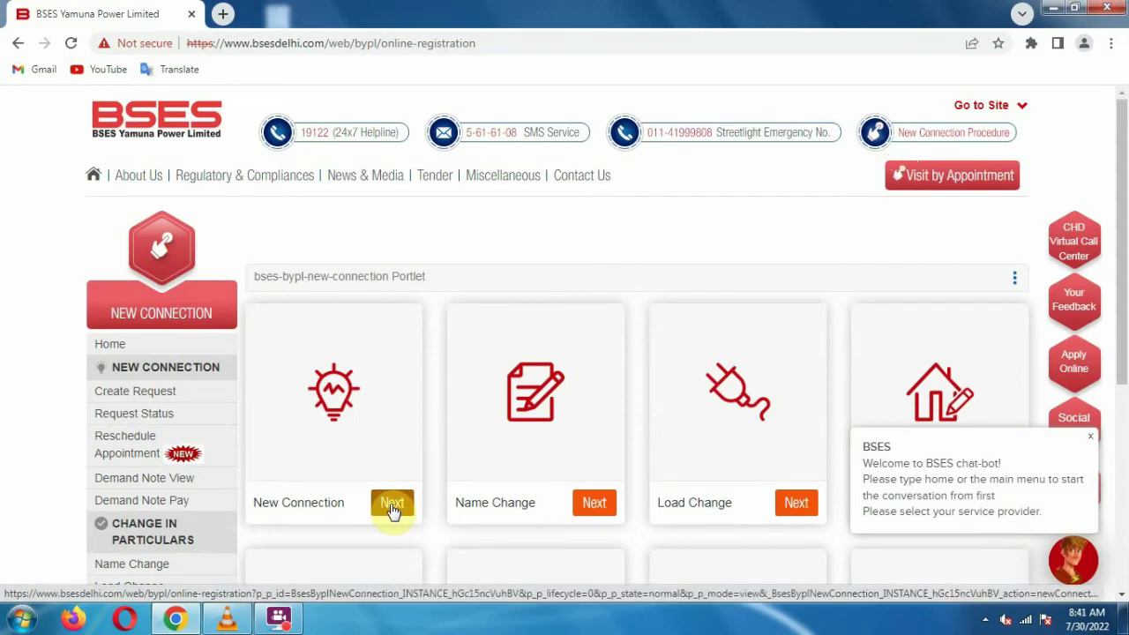
{"action": "left_click", "coordinate": [393, 504]}
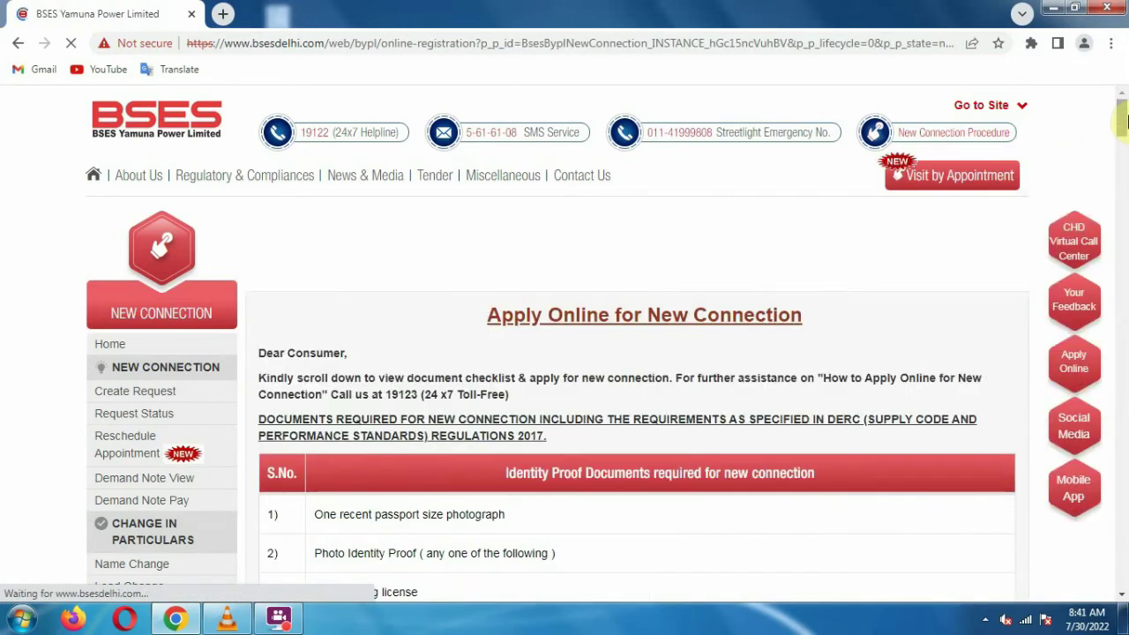
Download the Annexure 1 - NOC format PDF from the Annexures table and open it
{"action": "left_click_drag", "start_coordinate": [1122, 119], "coordinate": [1112, 524]}
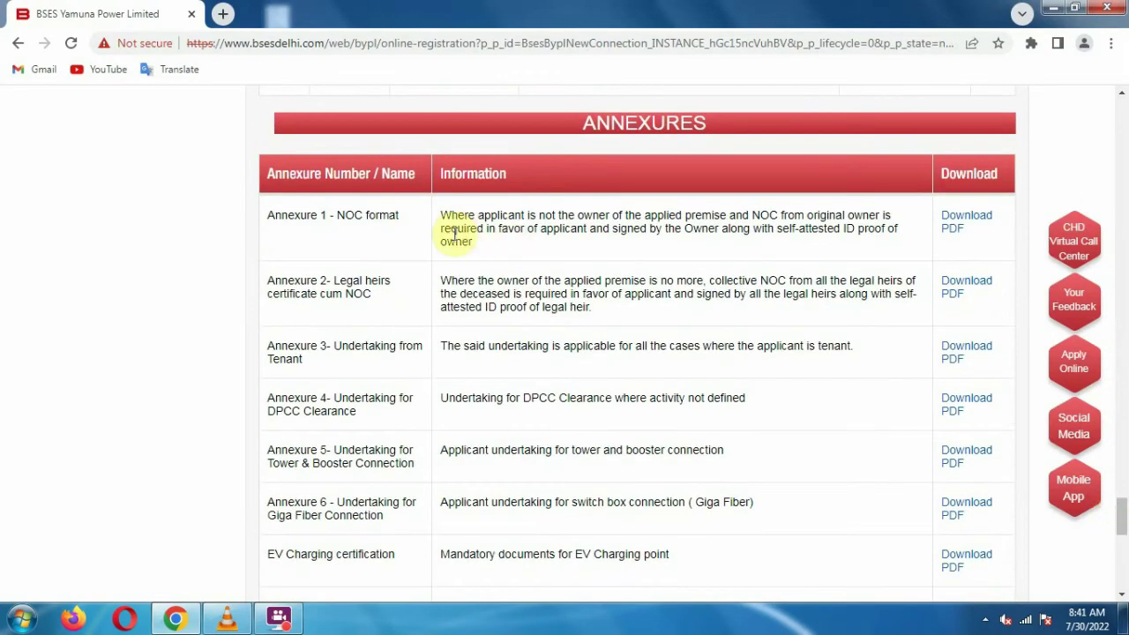
{"action": "left_click", "coordinate": [259, 253]}
{"action": "left_click_drag", "start_coordinate": [259, 253], "coordinate": [397, 253]}
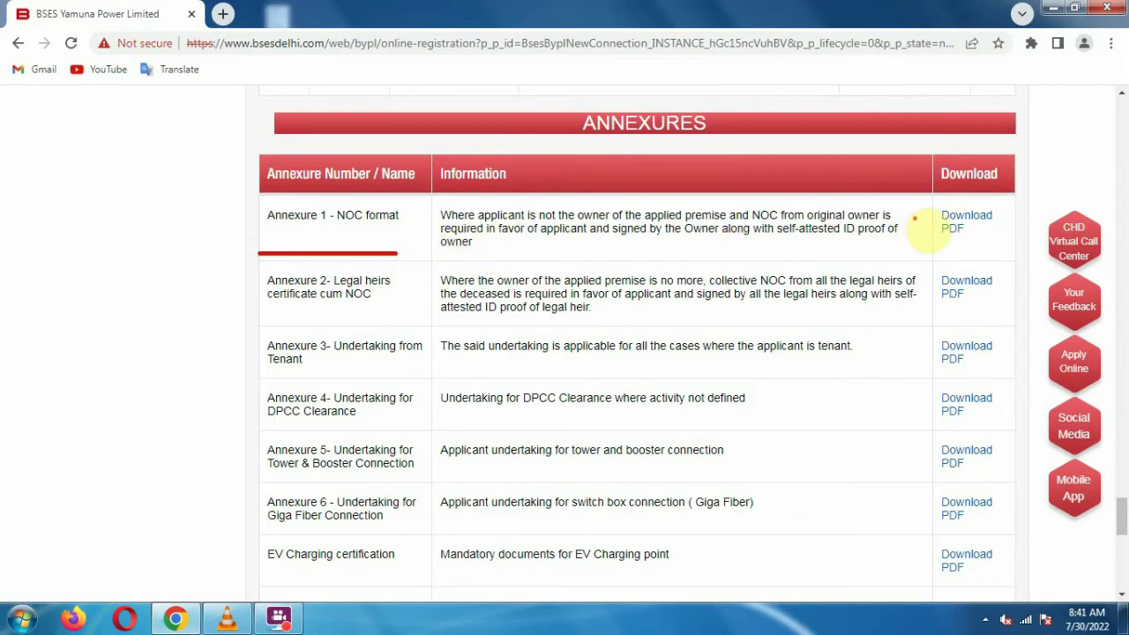
{"action": "mouse_move", "coordinate": [978, 197]}
{"action": "left_mouse_down"}
{"action": "mouse_move", "coordinate": [954, 264]}
{"action": "mouse_move", "coordinate": [991, 208]}
{"action": "mouse_move", "coordinate": [961, 187]}
{"action": "left_mouse_up"}
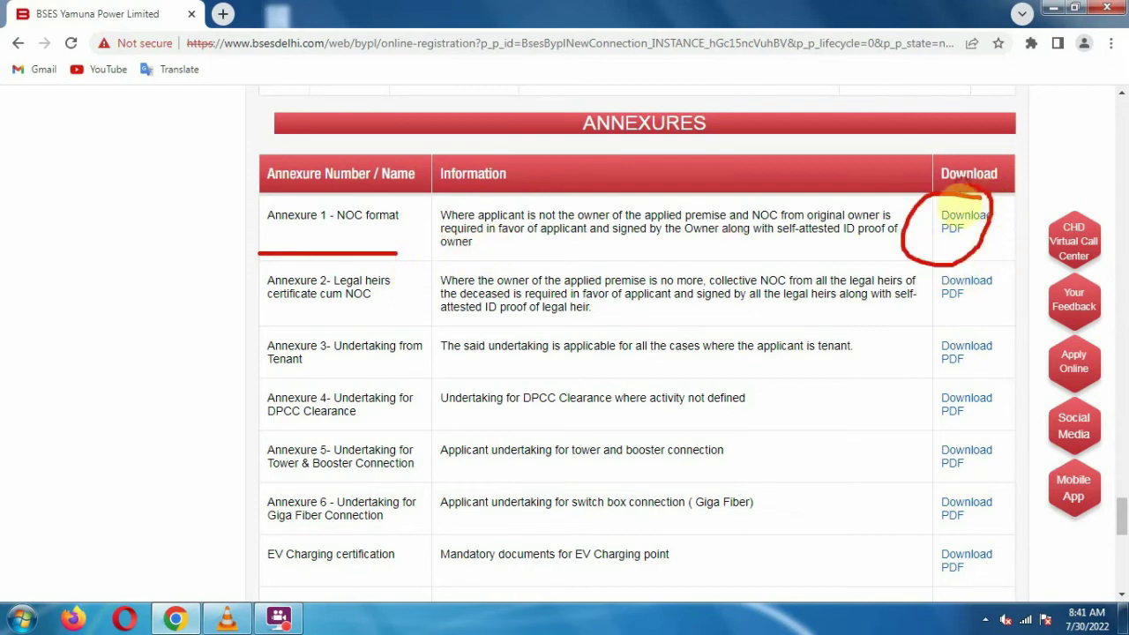
{"action": "left_click", "coordinate": [968, 221]}
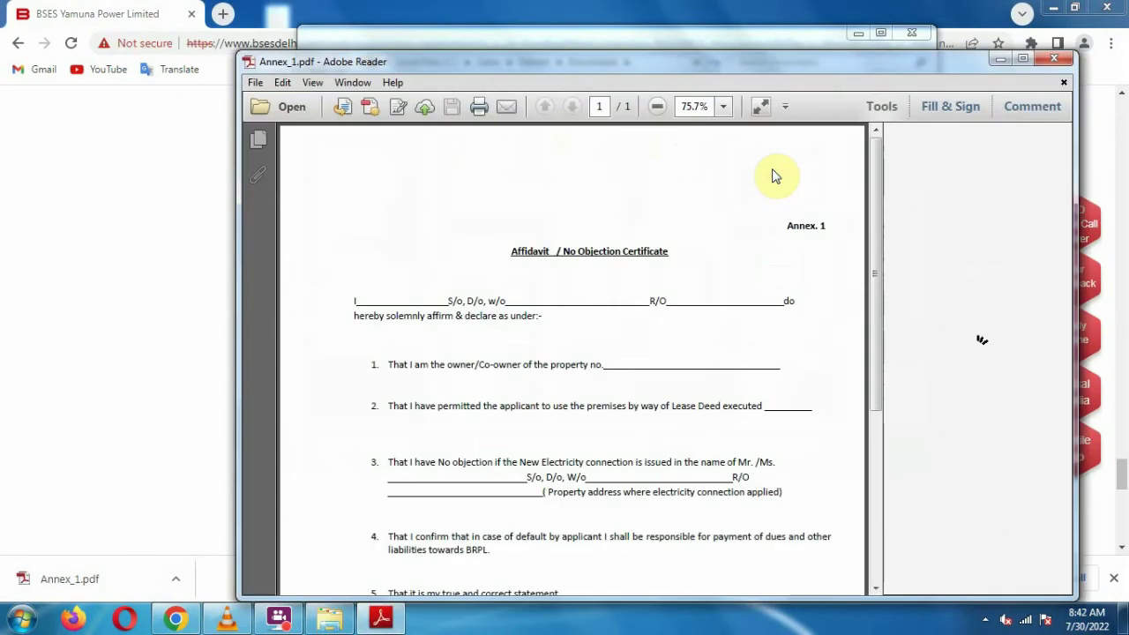
Maximize the Annex_1.pdf window and examine the affidavit's blanks for the declarant's name, parent or spouse, residence and property number
{"action": "left_click", "coordinate": [1022, 59]}
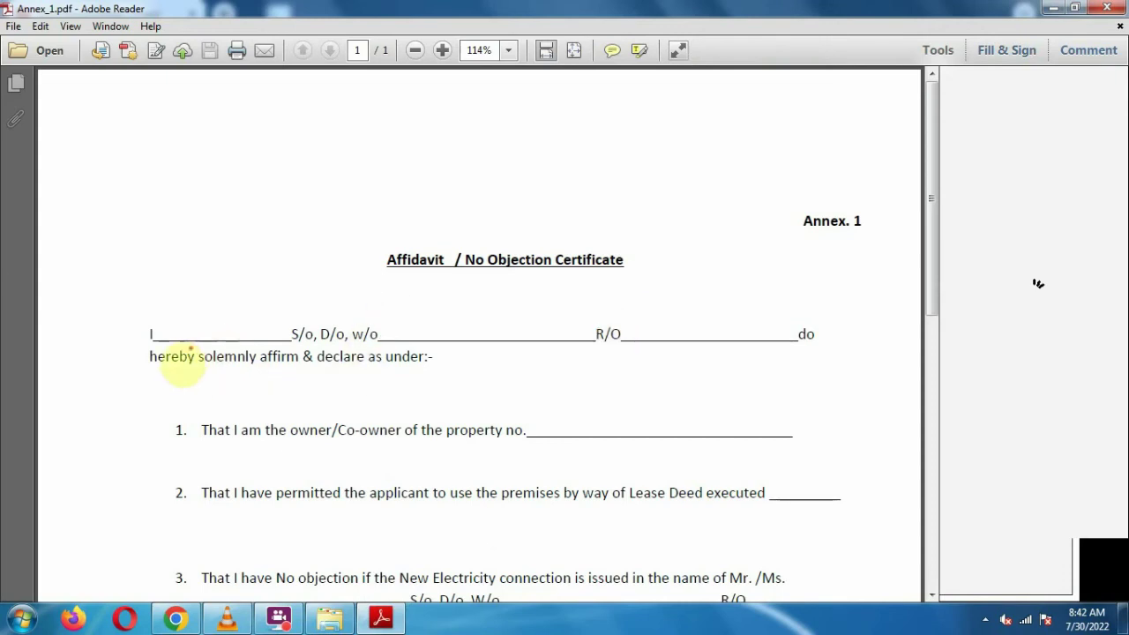
{"action": "left_click_drag", "start_coordinate": [147, 347], "coordinate": [257, 347]}
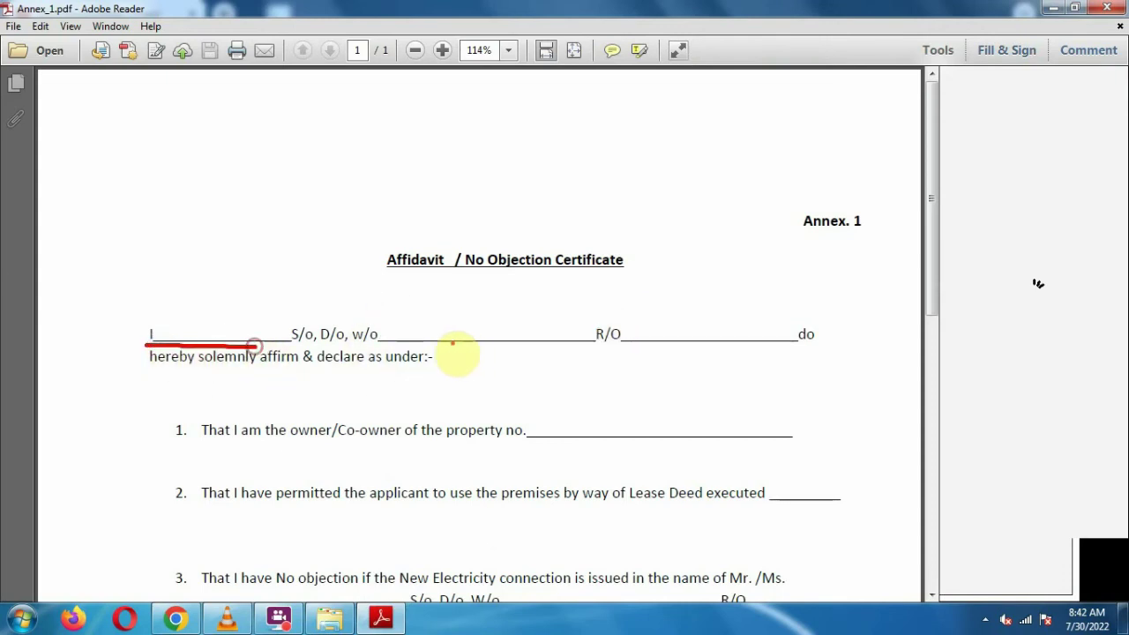
{"action": "left_click_drag", "start_coordinate": [374, 347], "coordinate": [510, 349]}
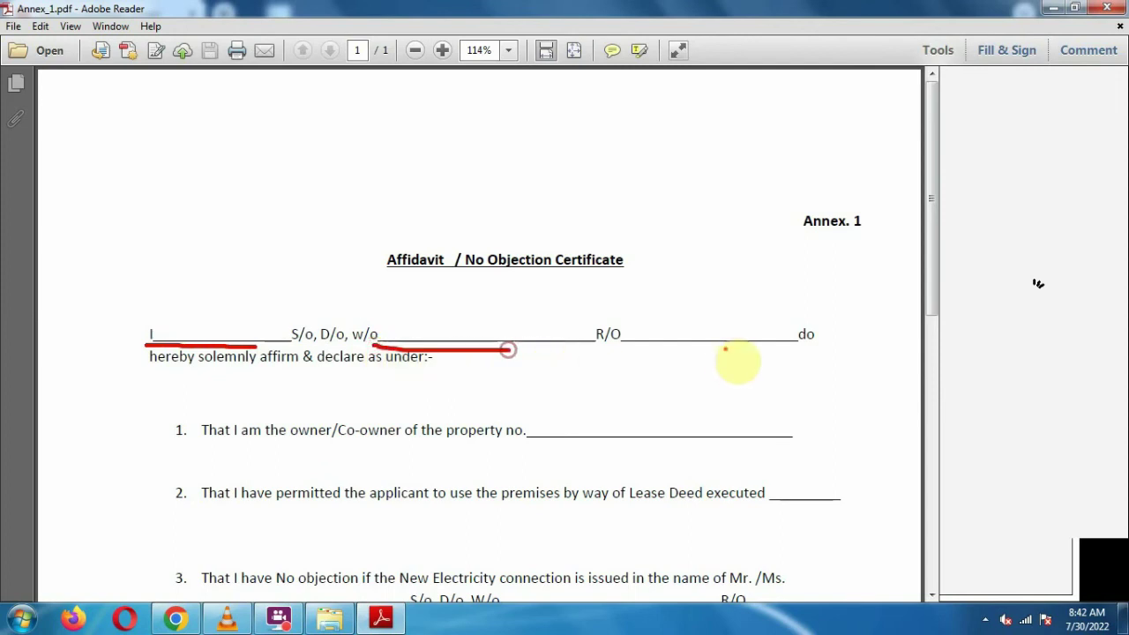
{"action": "left_click_drag", "start_coordinate": [636, 350], "coordinate": [730, 351]}
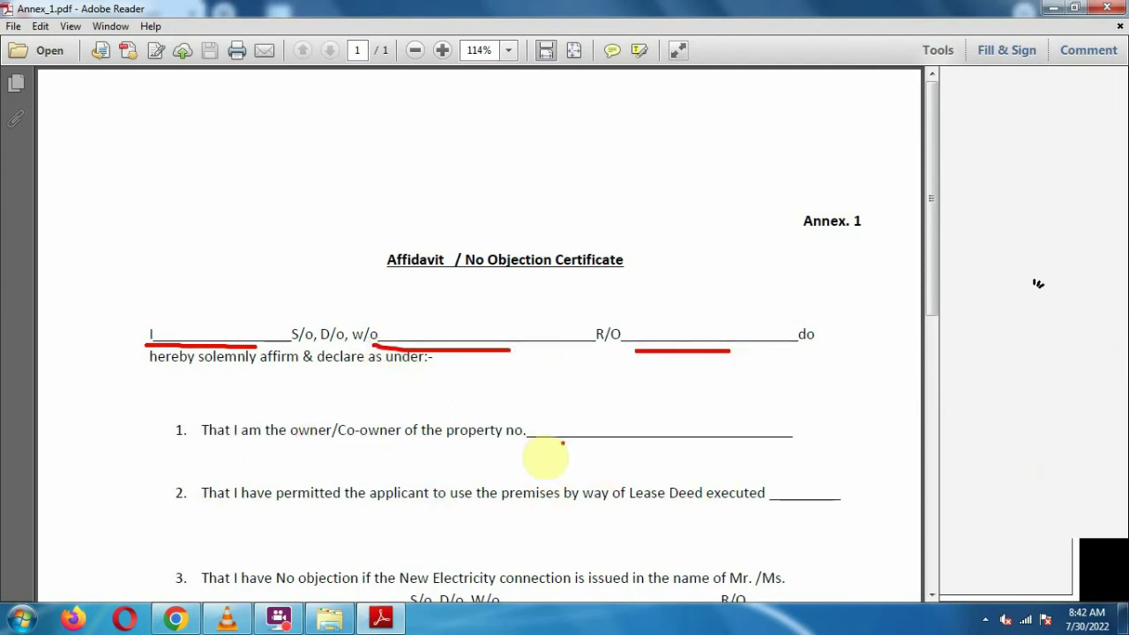
{"action": "left_click", "coordinate": [535, 444]}
{"action": "left_click_drag", "start_coordinate": [535, 444], "coordinate": [809, 449]}
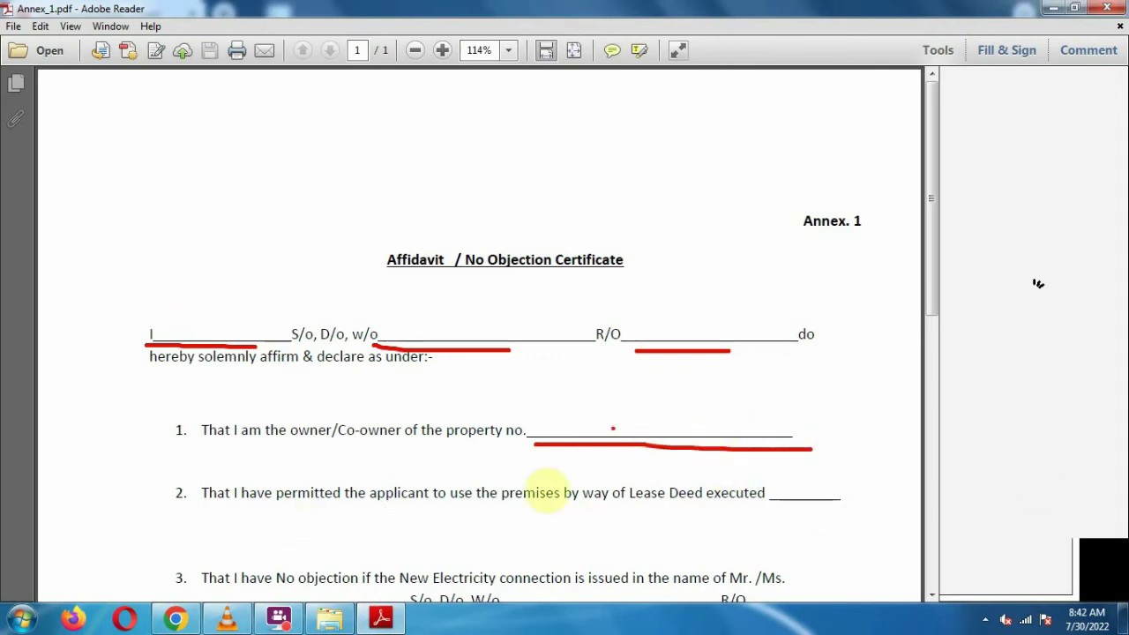
Examine the affidavit's lease deed clause and the clause 3 blanks for the applicant's name, parent or spouse, and property address
{"action": "left_click_drag", "start_coordinate": [772, 518], "coordinate": [836, 518]}
{"action": "key", "text": "Escape"}
{"action": "scroll", "coordinate": [890, 371], "scroll_direction": "down", "scroll_amount": 5}
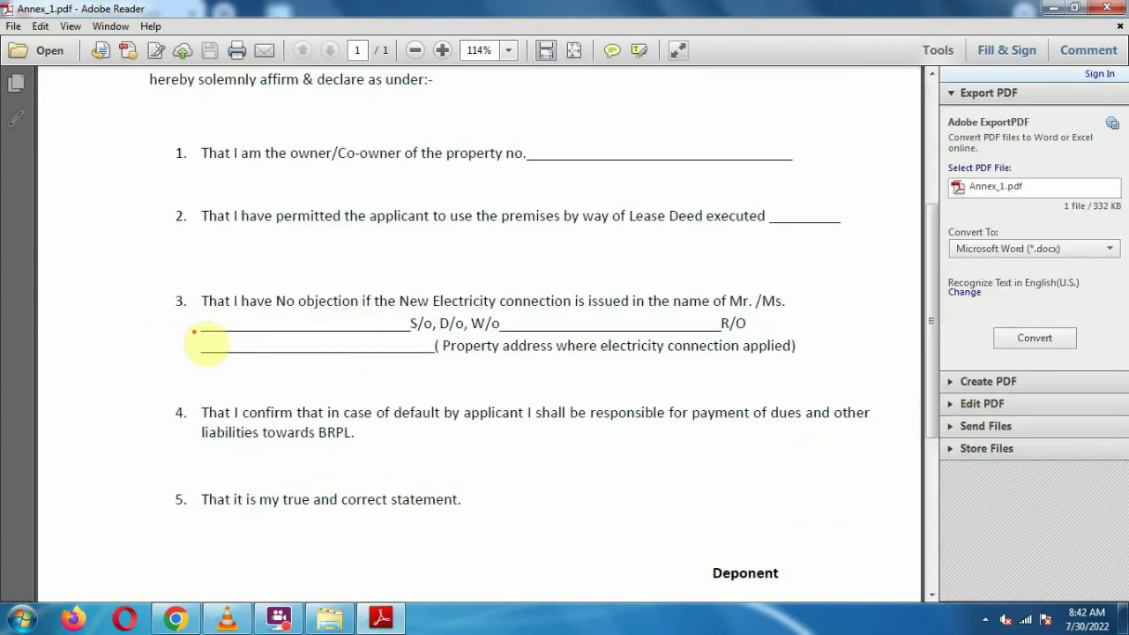
{"action": "left_click_drag", "start_coordinate": [178, 330], "coordinate": [328, 331]}
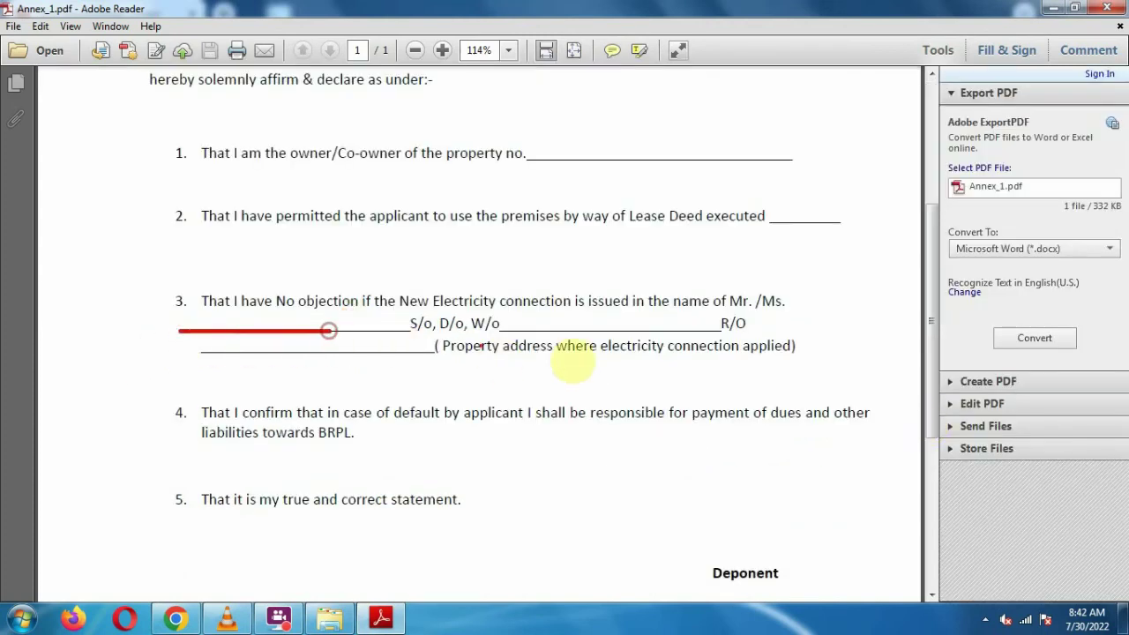
{"action": "left_click_drag", "start_coordinate": [510, 328], "coordinate": [599, 328]}
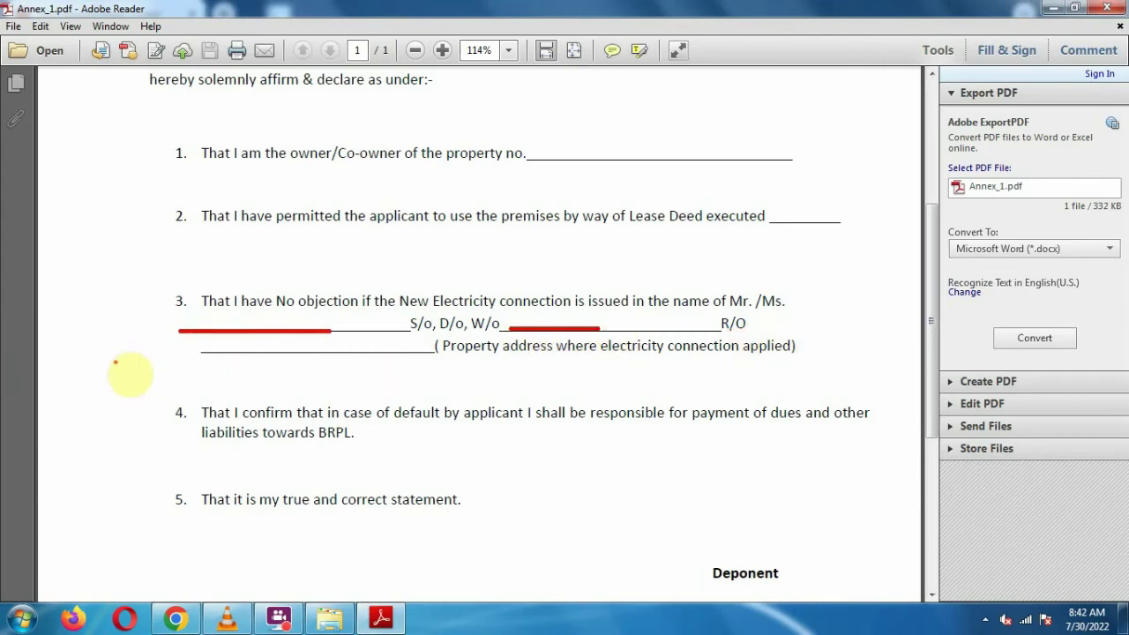
{"action": "left_click_drag", "start_coordinate": [103, 353], "coordinate": [229, 353]}
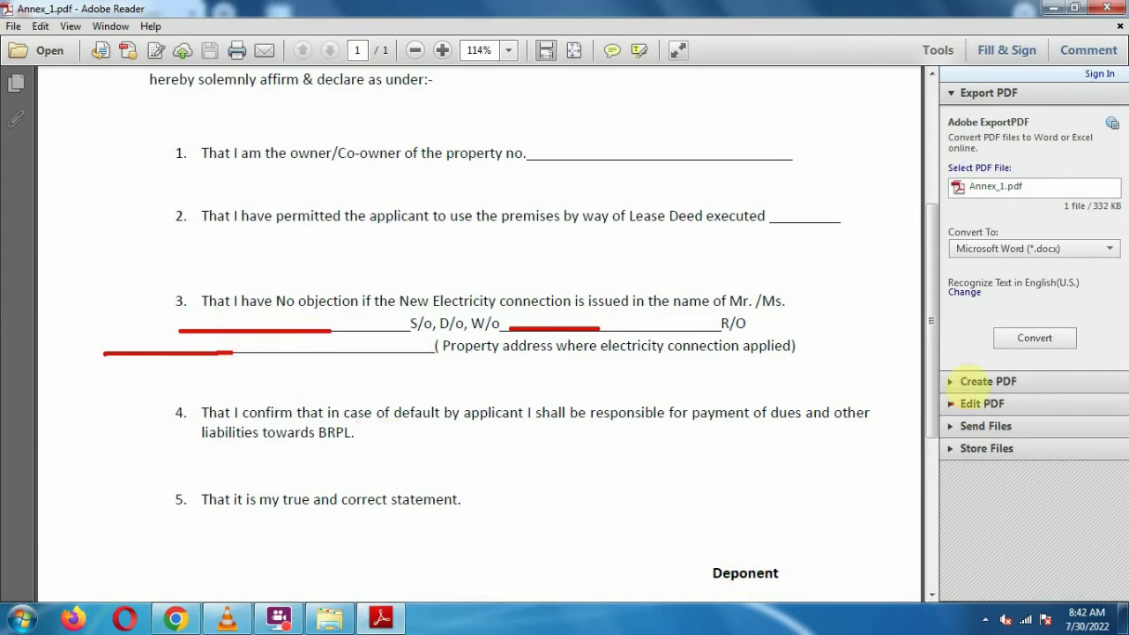
Examine the two Deponent signature places and the verification date blank at the end of the affidavit
{"action": "scroll", "coordinate": [932, 405], "scroll_direction": "down", "scroll_amount": 5}
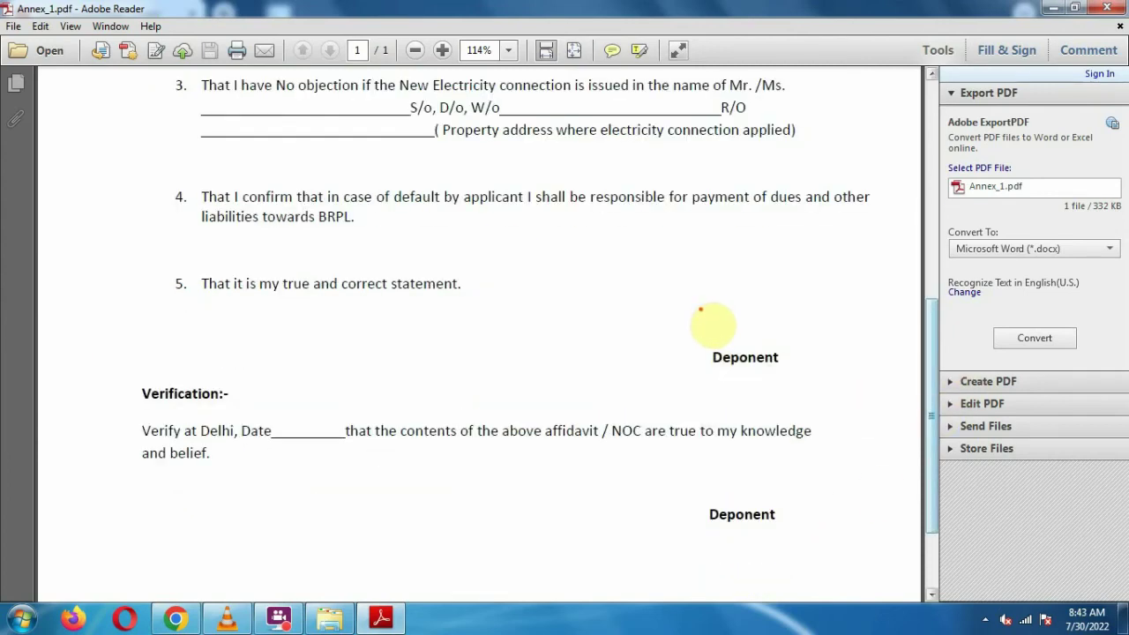
{"action": "left_click_drag", "start_coordinate": [701, 310], "coordinate": [789, 300]}
{"action": "left_click_drag", "start_coordinate": [706, 471], "coordinate": [793, 481]}
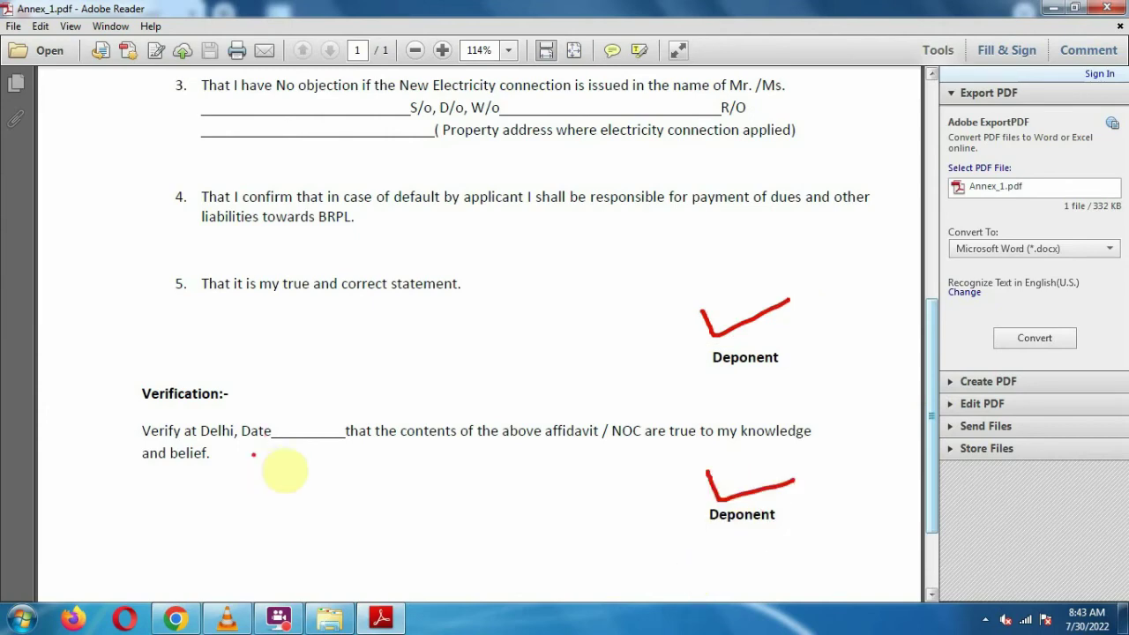
{"action": "left_click_drag", "start_coordinate": [277, 451], "coordinate": [327, 511]}
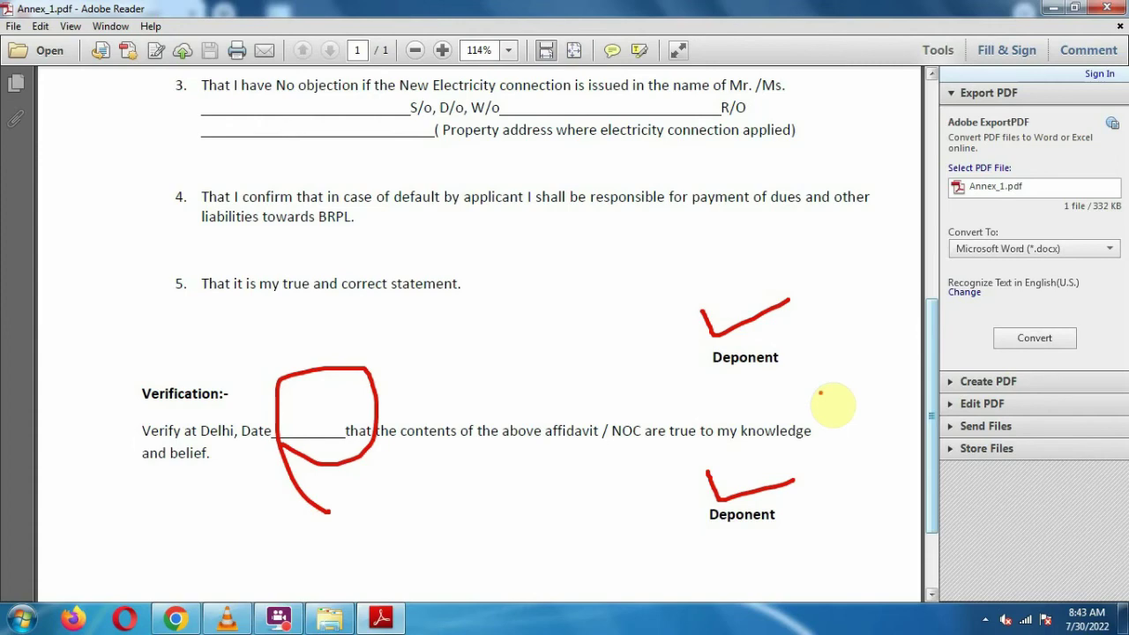
{"action": "key", "text": "Escape"}
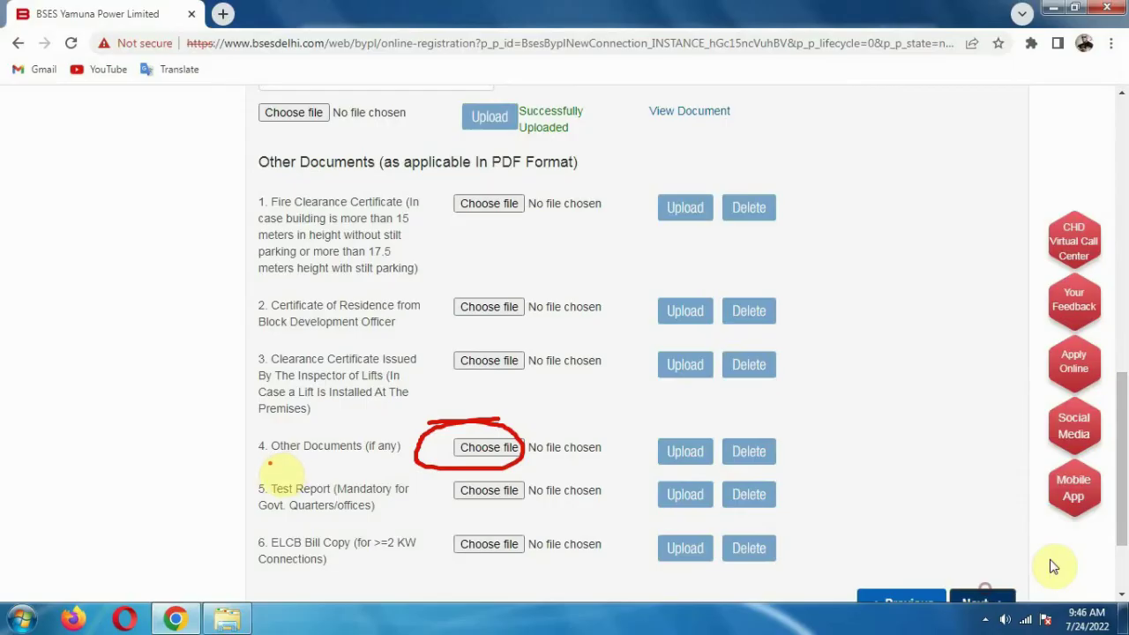
Review the upload rows for Other Documents (if any) and ELCB Bill Copy in the online registration form
{"action": "left_click_drag", "start_coordinate": [264, 460], "coordinate": [412, 461]}
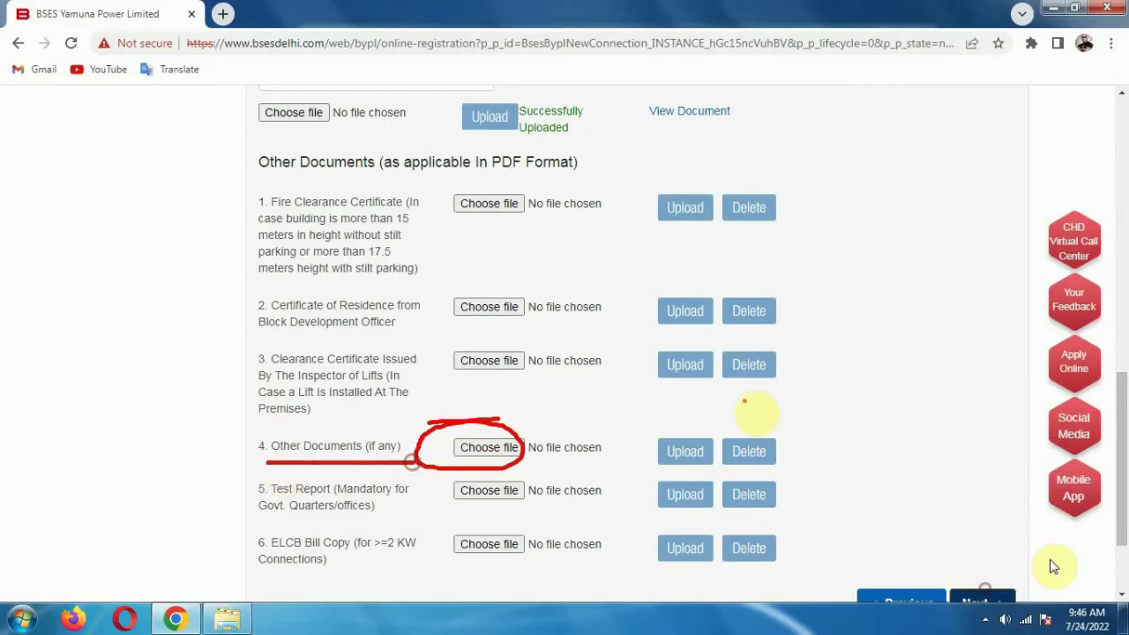
{"action": "mouse_move", "coordinate": [674, 416]}
{"action": "left_mouse_down"}
{"action": "mouse_move", "coordinate": [709, 469]}
{"action": "mouse_move", "coordinate": [674, 416]}
{"action": "left_mouse_up"}
{"action": "left_click_drag", "start_coordinate": [249, 579], "coordinate": [413, 580]}
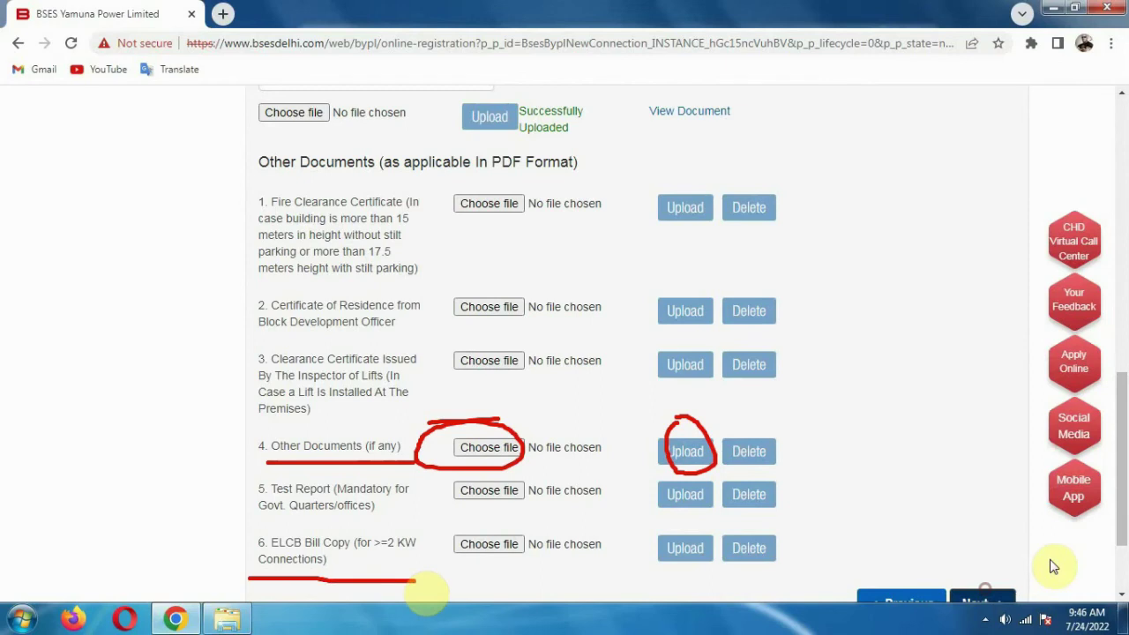